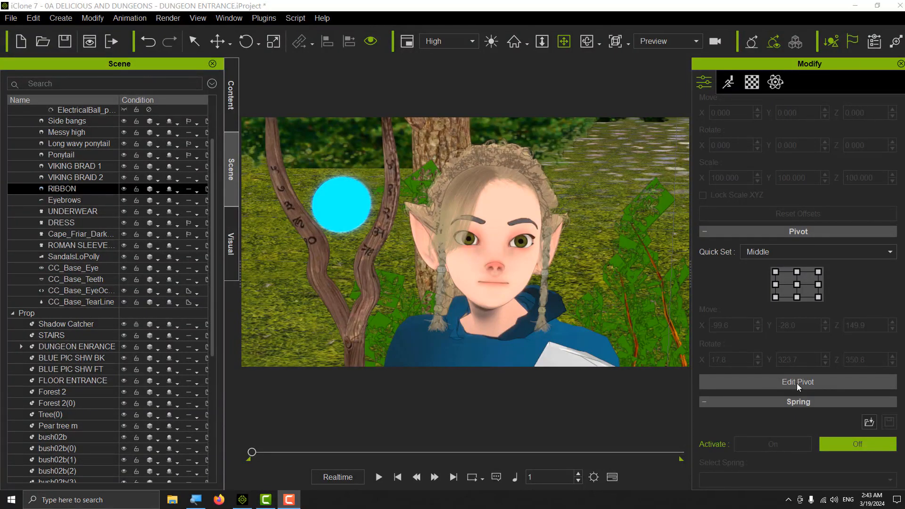
Examine the blonde elf character's hair from the front and from the side with the red ribbon and ponytail.
click(585, 42)
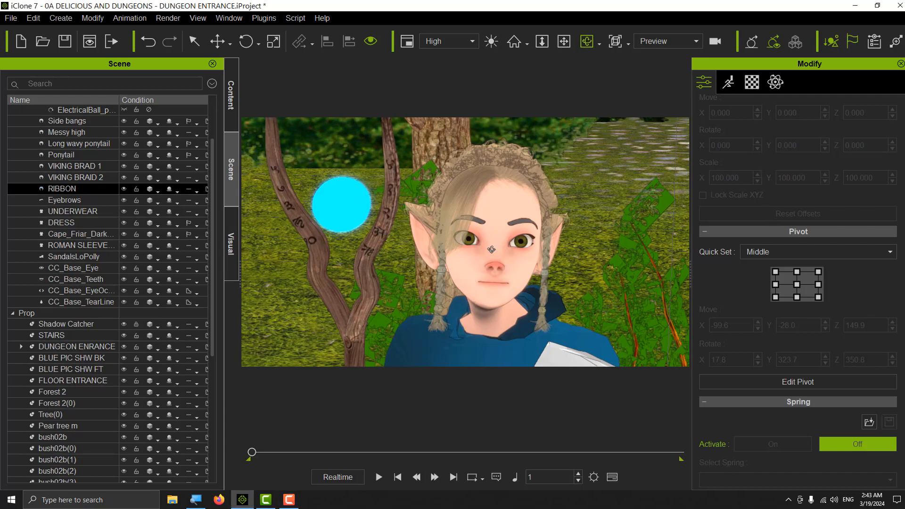
drag(396, 271, 524, 257)
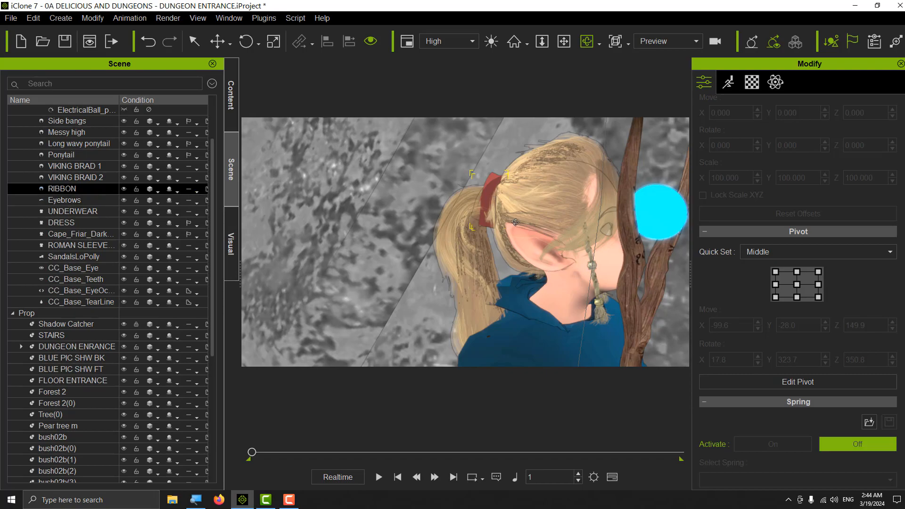
Select the LAYOS character and examine his short blonde hair from the side and the front.
click(565, 41)
drag(585, 217, 323, 197)
drag(666, 199, 522, 311)
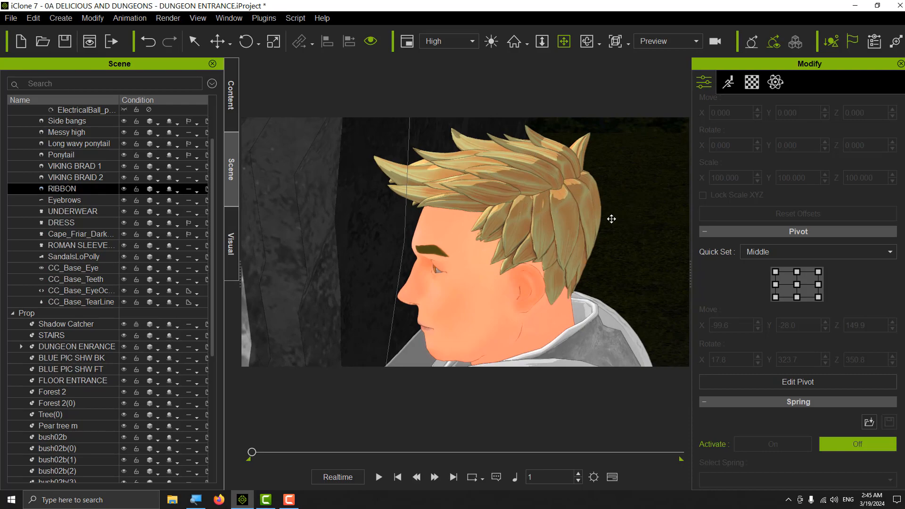
click(587, 42)
scroll(567, 216, up, 4)
drag(467, 256, 577, 209)
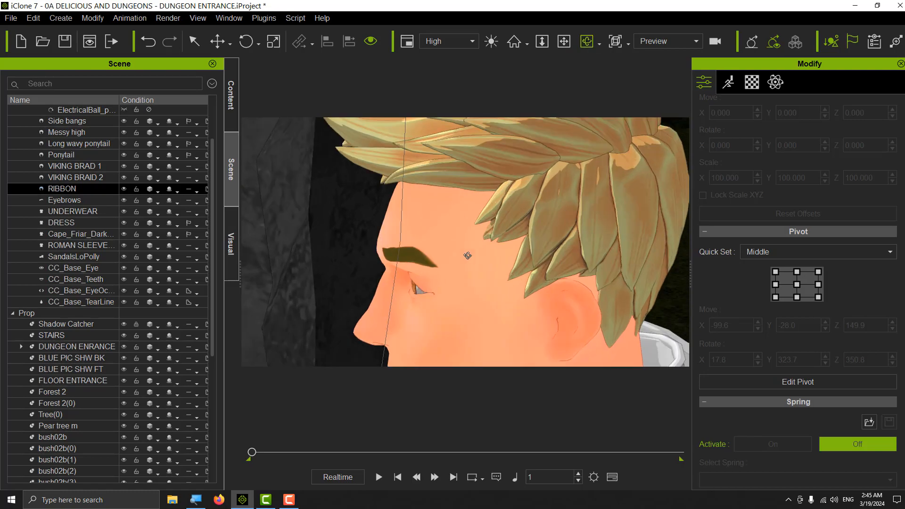
click(517, 211)
click(564, 41)
drag(509, 151, 491, 253)
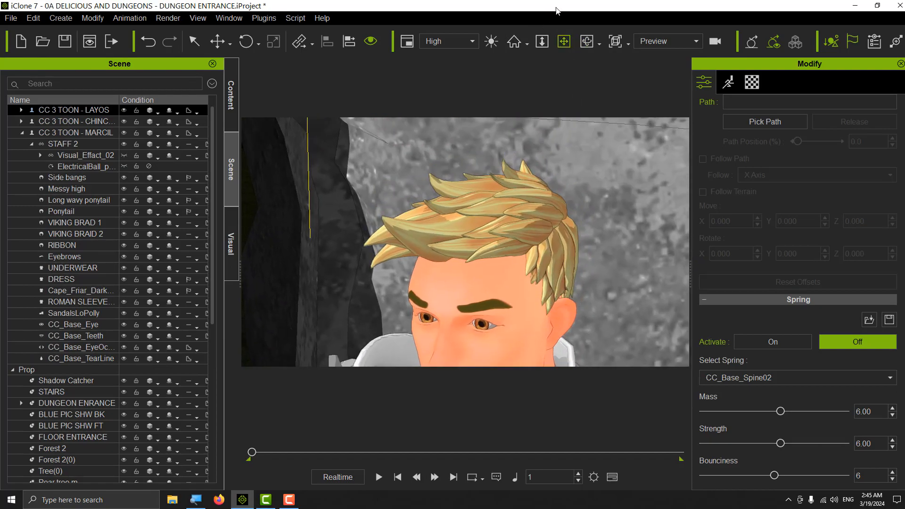
Select the small brown-haired character beside LAYOS and examine his hair from the back and the side.
drag(544, 243, 469, 83)
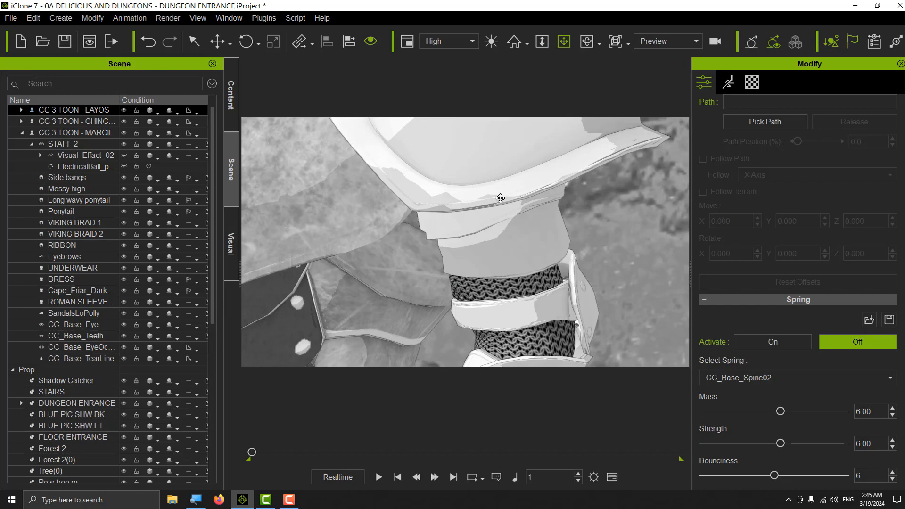
drag(500, 198, 459, 137)
scroll(509, 202, down, 8)
drag(509, 240, 576, 218)
drag(446, 233, 502, 256)
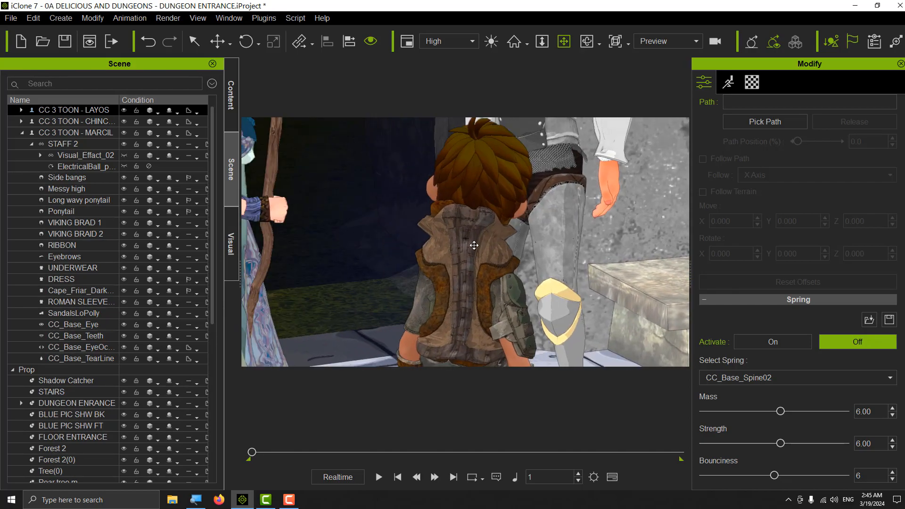
click(474, 246)
click(586, 42)
drag(610, 225, 422, 234)
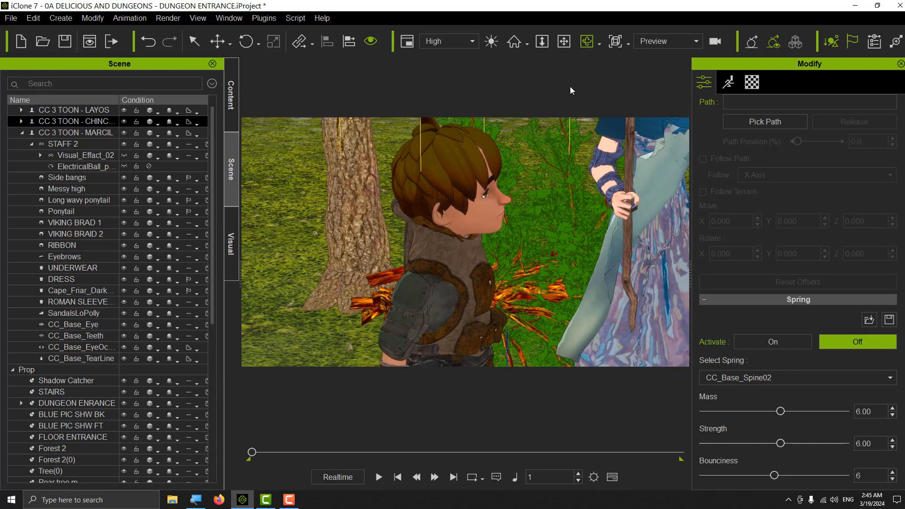
click(564, 41)
scroll(533, 171, up, 10)
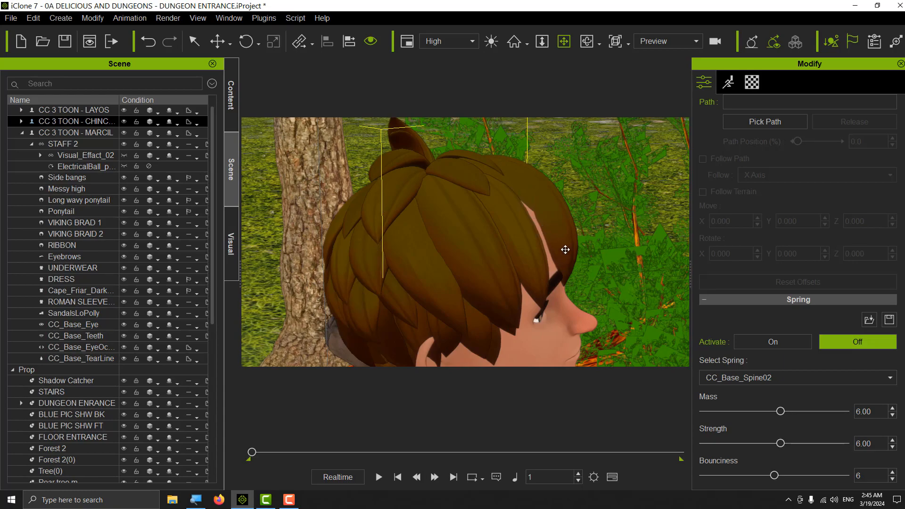
Select the MARCIL character and examine the front hairline, bangs and braids up close.
drag(613, 173, 236, 321)
drag(591, 193, 491, 334)
scroll(551, 273, up, 1)
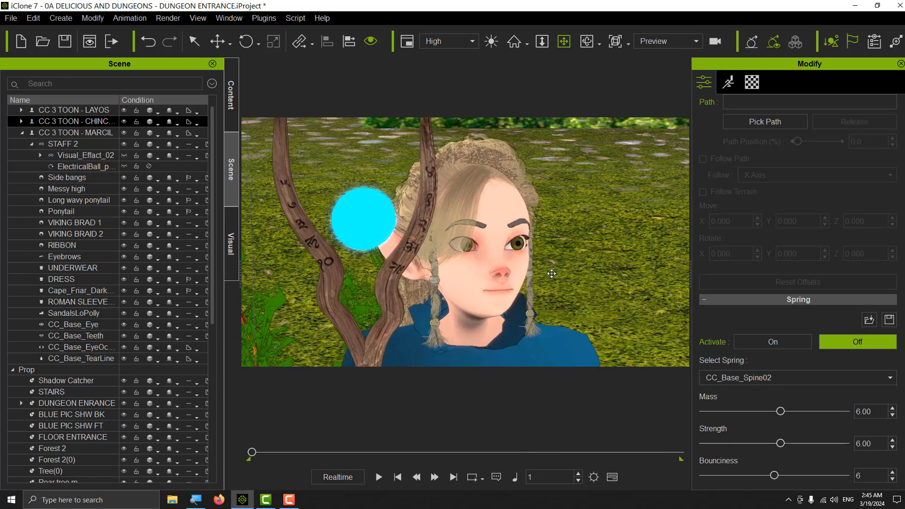
scroll(552, 274, up, 2)
scroll(554, 276, up, 1)
drag(555, 277, 463, 271)
click(586, 41)
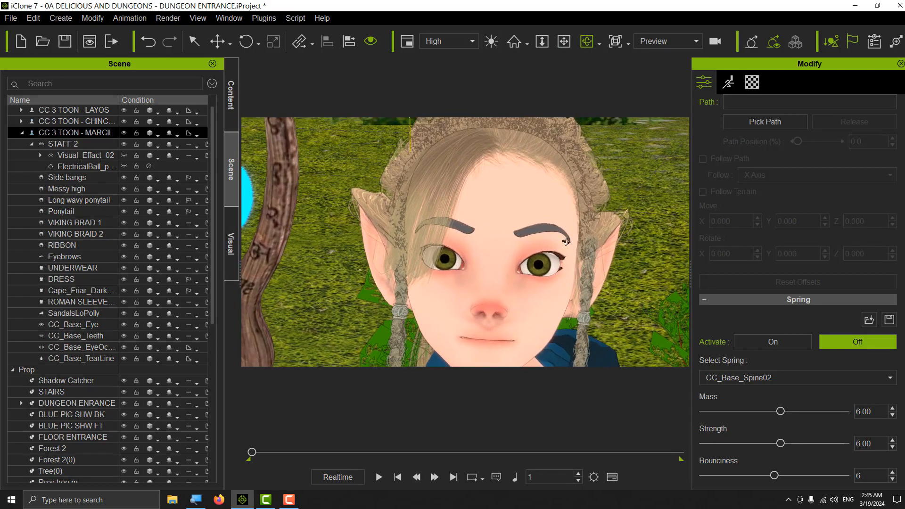
click(564, 41)
drag(581, 205, 528, 260)
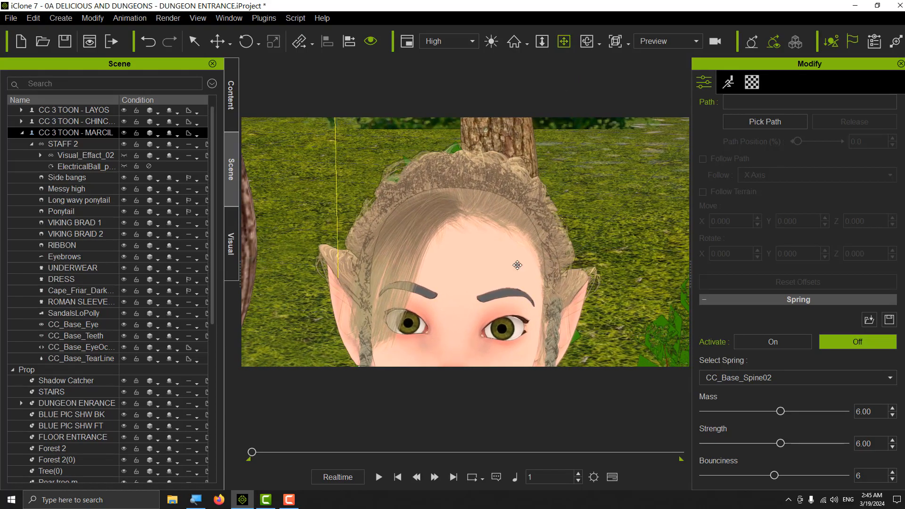
scroll(524, 215, up, 2)
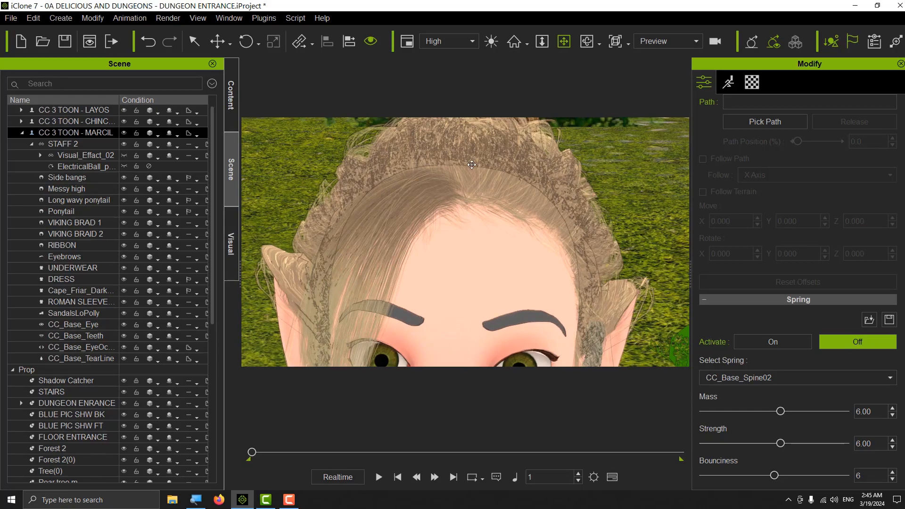
Examine MARCIL's hair from the side around the ribbon and ponytail, and return to a centred front view.
click(585, 42)
drag(367, 286, 517, 206)
click(564, 42)
drag(378, 278, 492, 287)
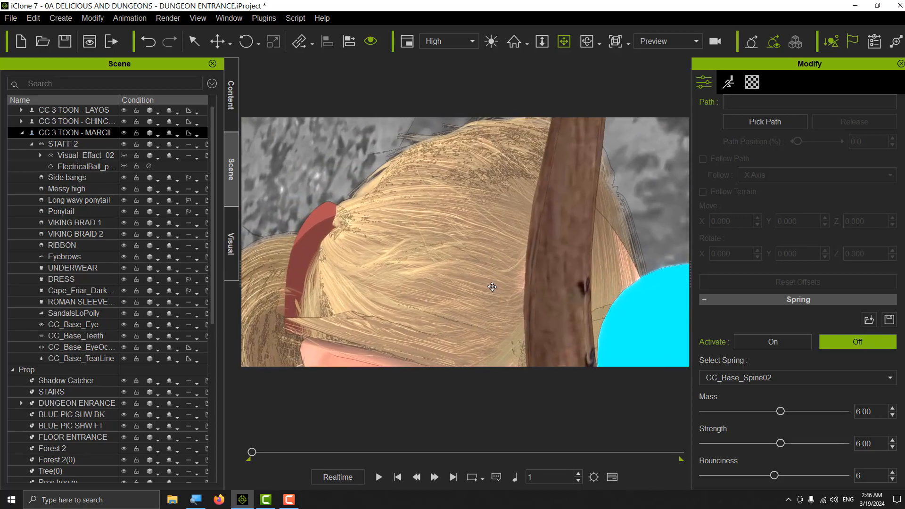
scroll(481, 244, down, 3)
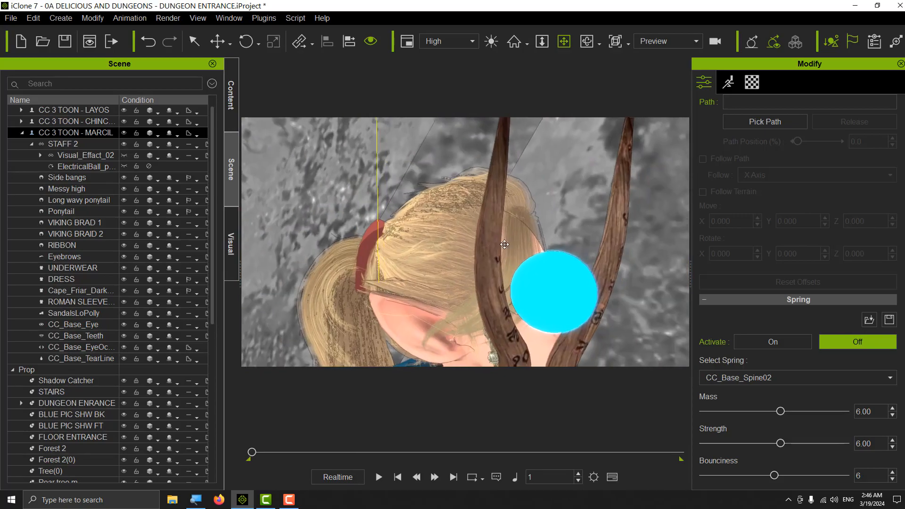
drag(504, 244, 503, 246)
click(587, 41)
drag(585, 271, 542, 269)
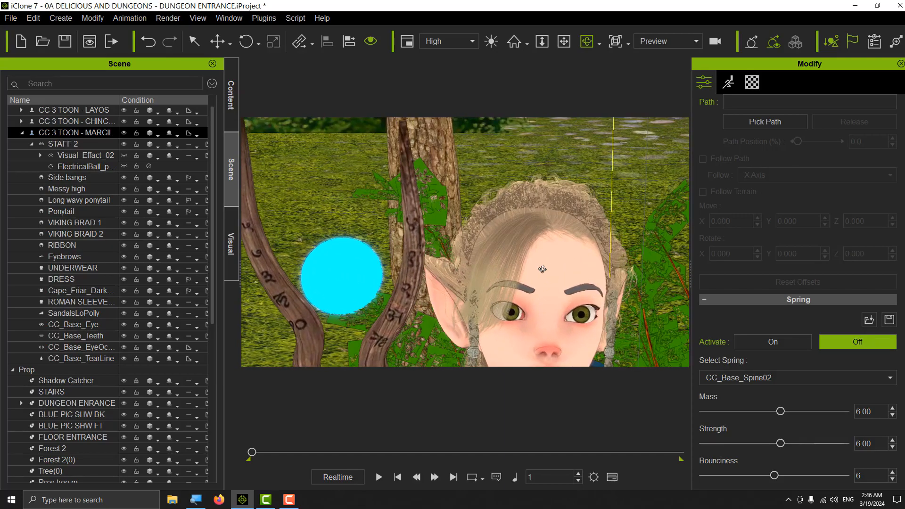
scroll(611, 252, down, 2)
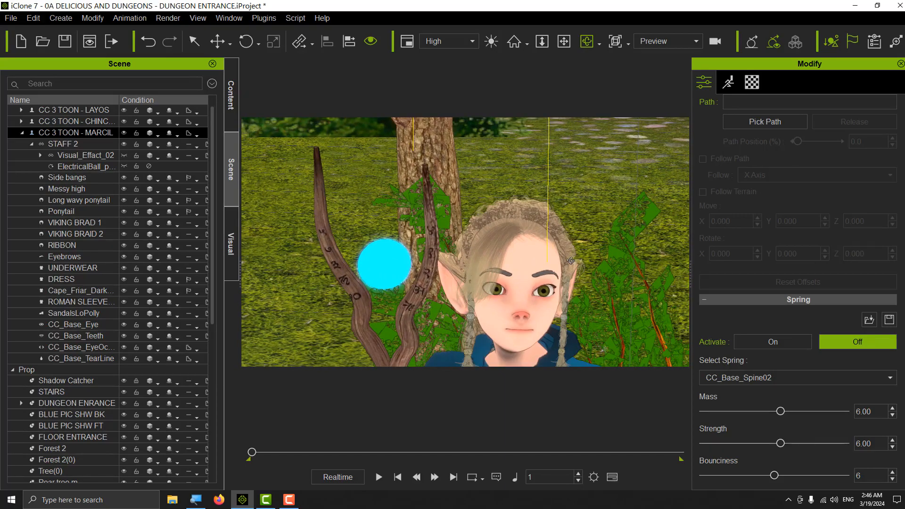
scroll(569, 260, up, 1)
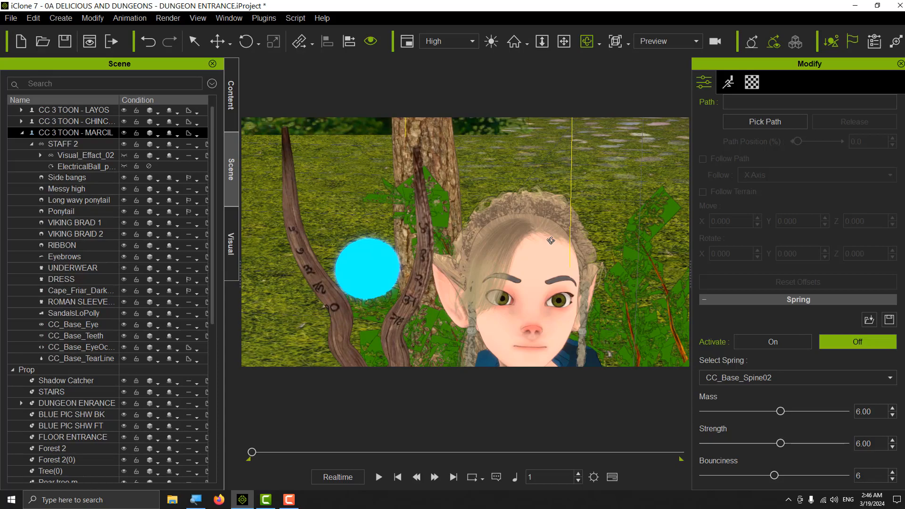
click(563, 41)
drag(602, 269, 559, 258)
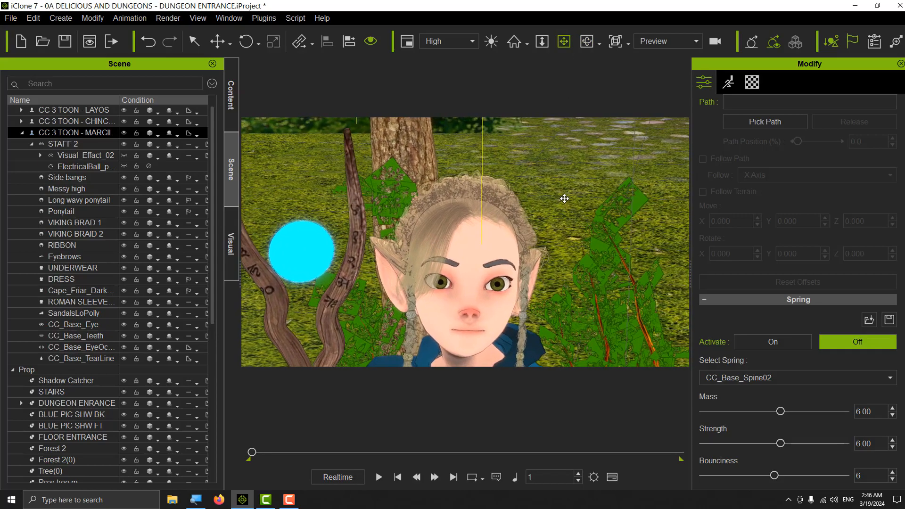
Display the material list and texture settings of the MARCIL character.
click(155, 155)
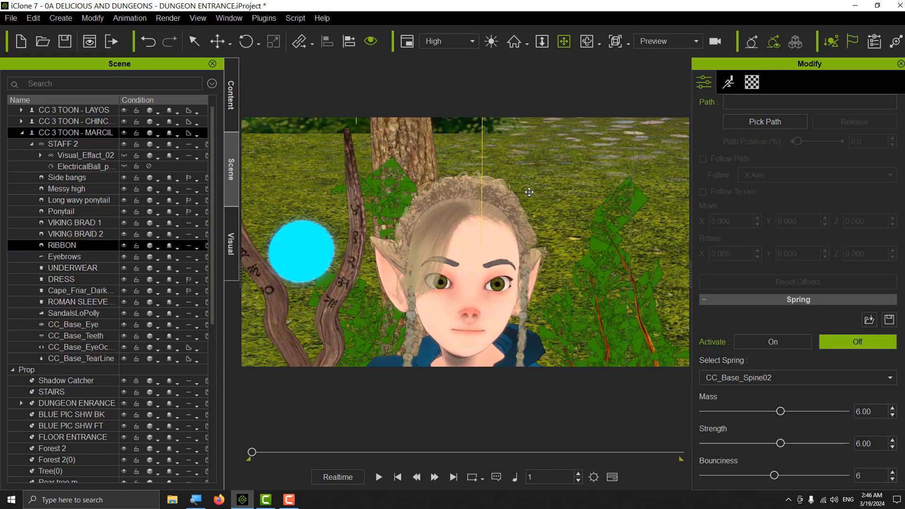
click(756, 80)
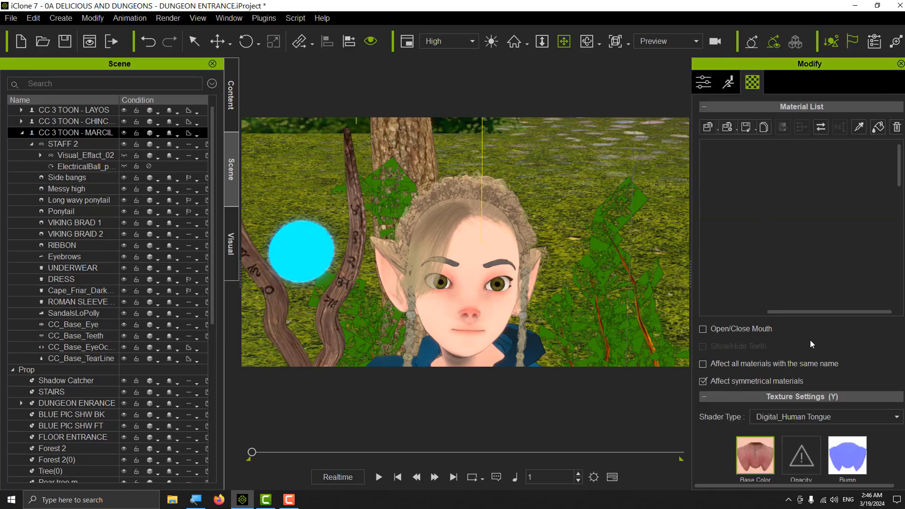
scroll(819, 374, down, 5)
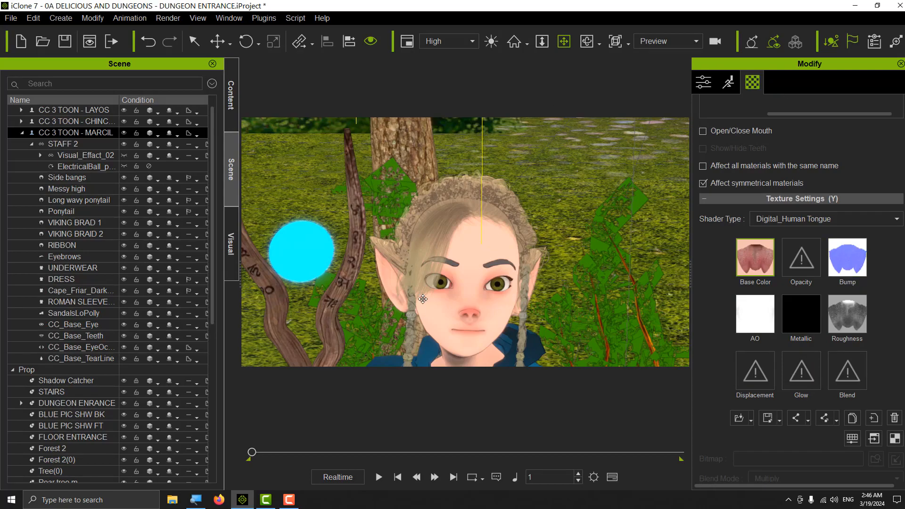
Switch to Magnifier and enlarge the screen beyond 150% to read the scene list.
click(195, 500)
click(357, 426)
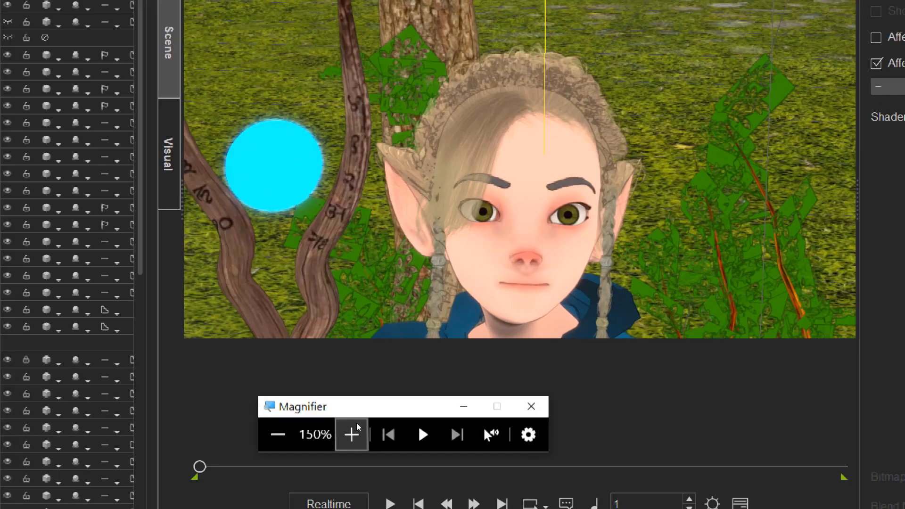
click(358, 426)
click(353, 424)
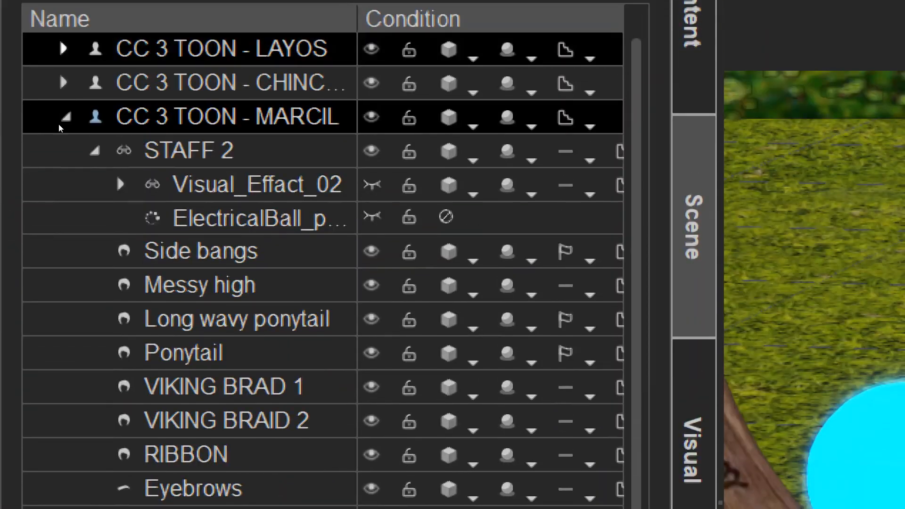
Select the Messy high hair under the MARCIL character and hide it.
click(189, 218)
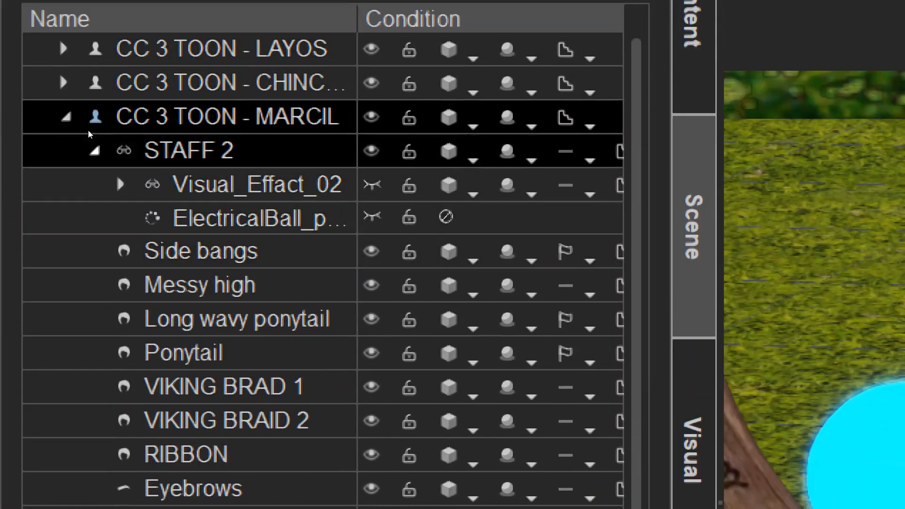
click(76, 187)
click(159, 284)
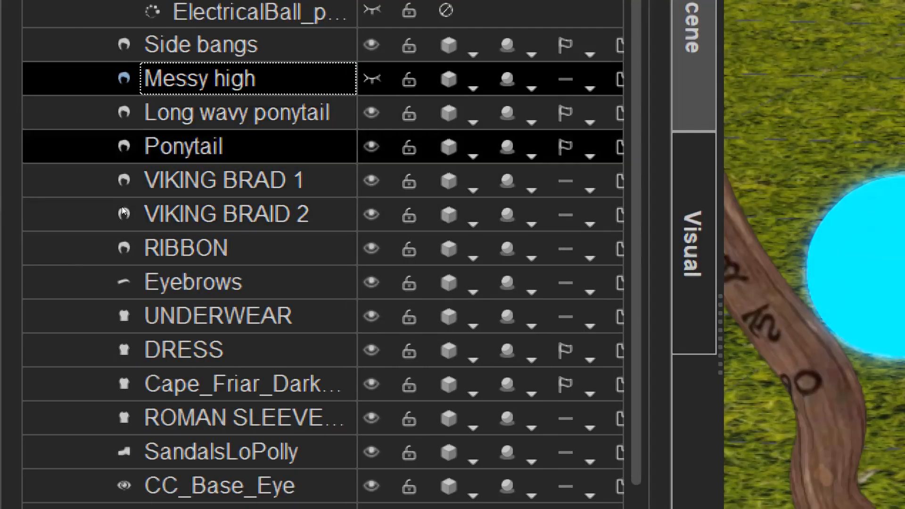
click(123, 191)
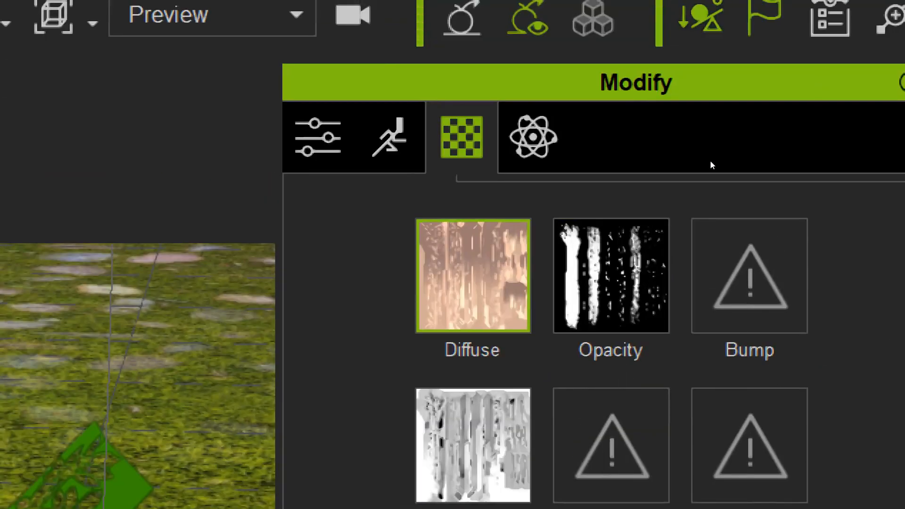
Compare the texture maps of the Hair and Hairline materials and review the texture strength and diffuse color settings.
scroll(736, 149, up, 3)
scroll(738, 151, up, 6)
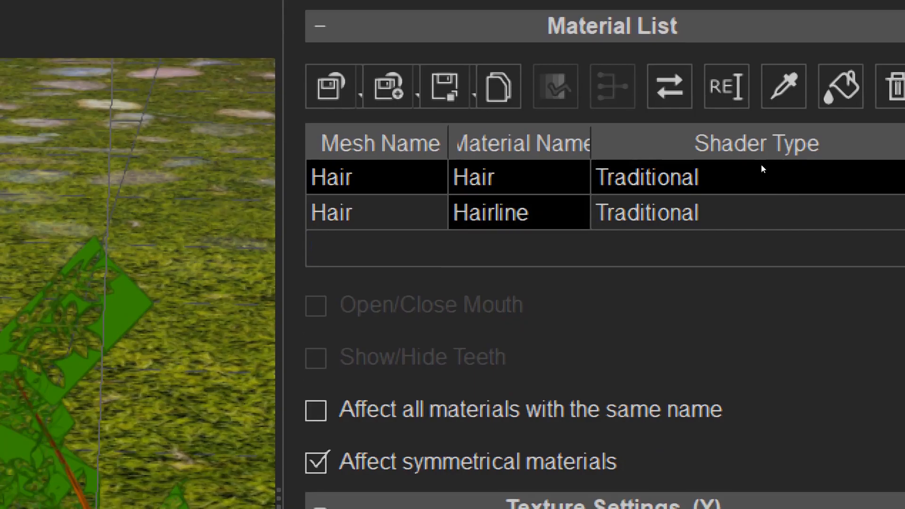
key(Down)
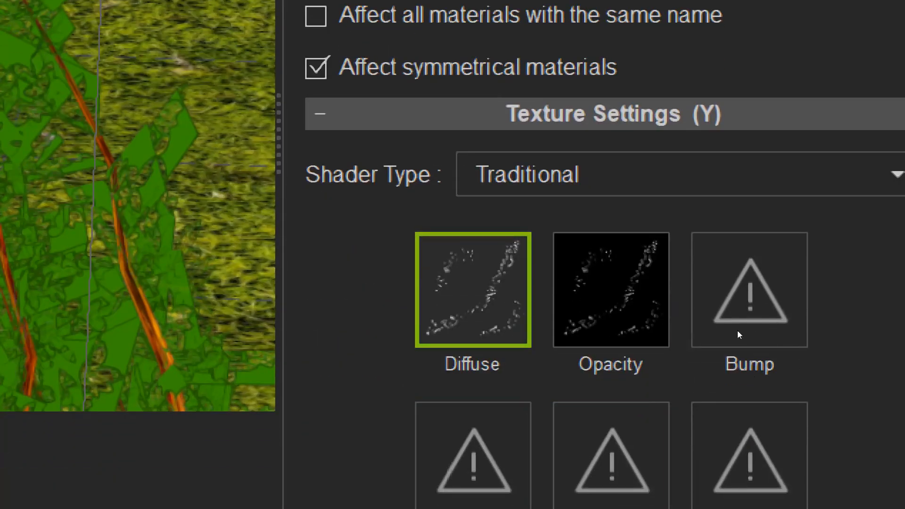
key(Up)
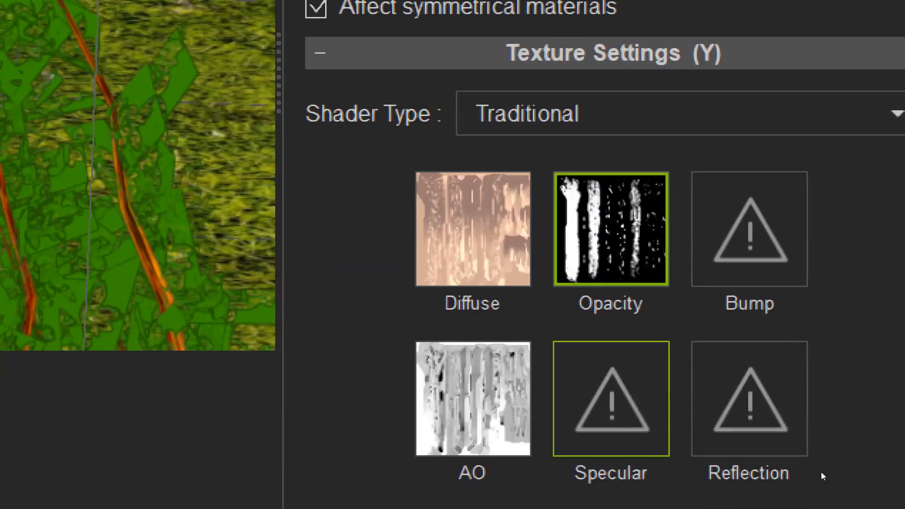
scroll(898, 390, down, 4)
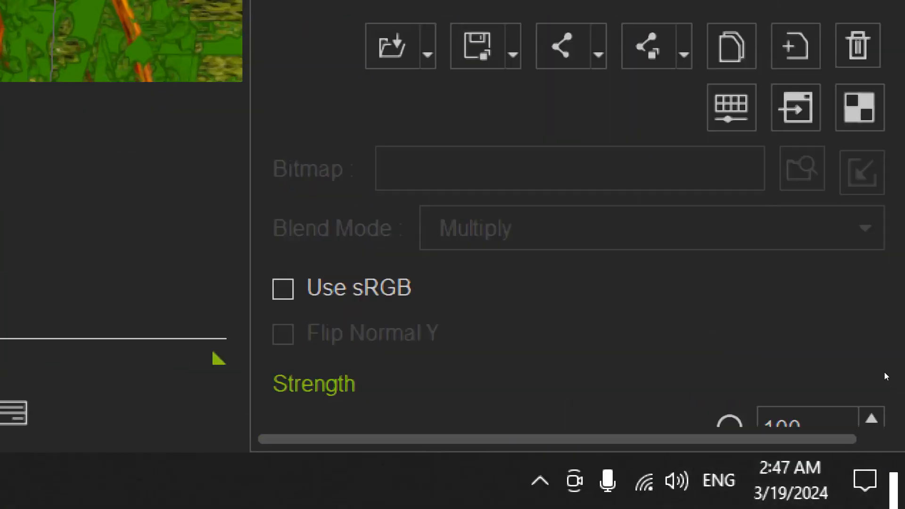
scroll(844, 420, down, 2)
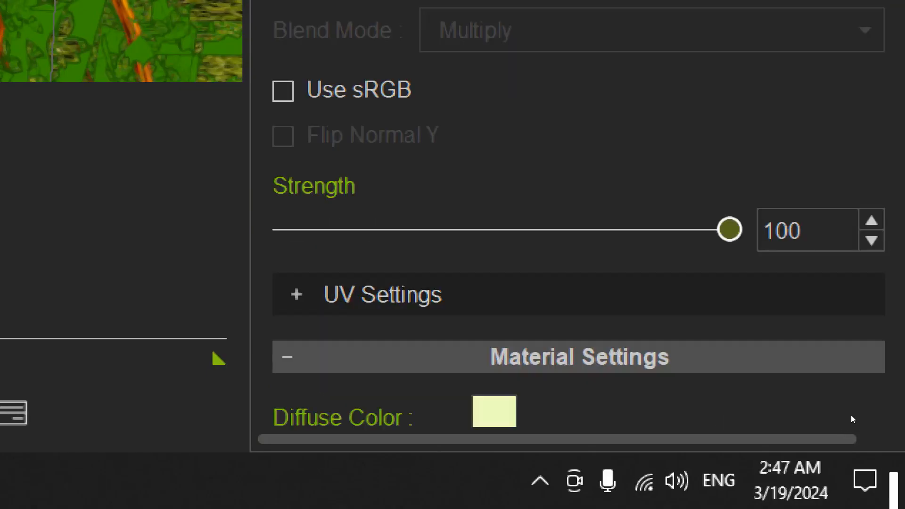
key(Home)
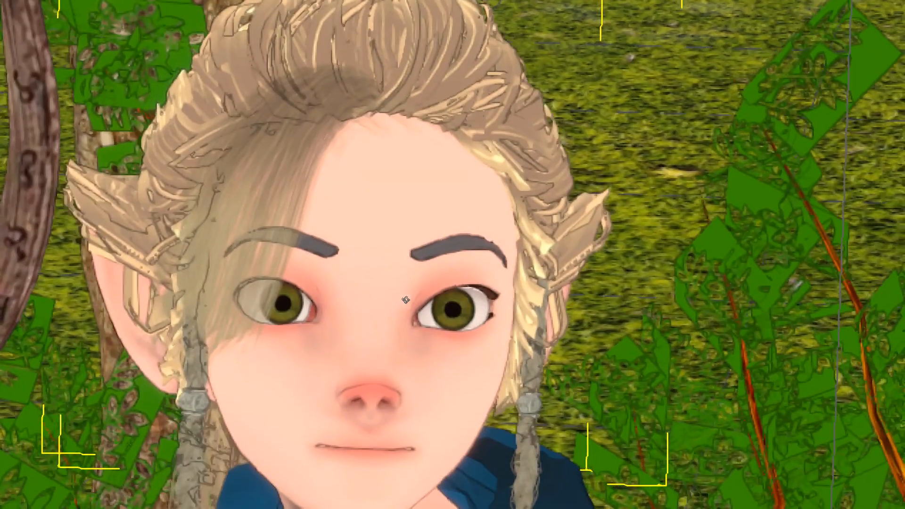
Compare the Hair and BabyHair materials of the Side bangs' Bang mesh.
drag(557, 266, 475, 211)
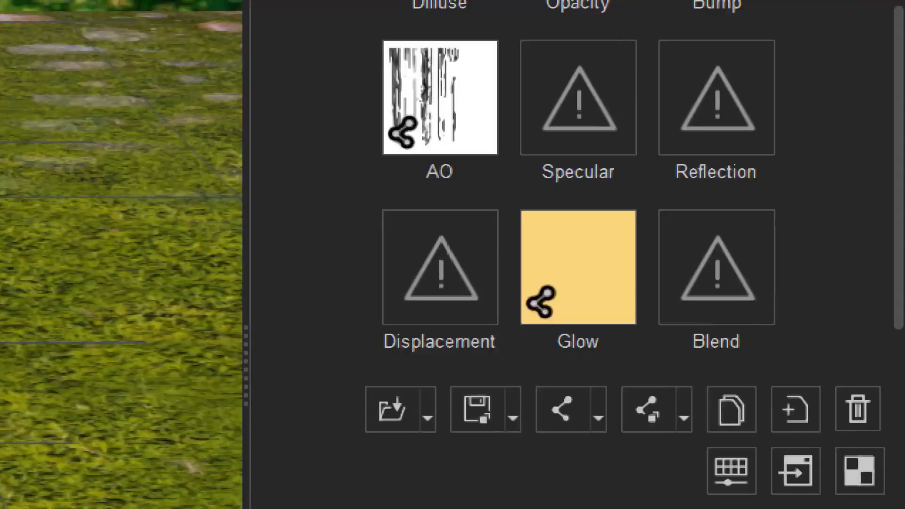
scroll(733, 158, up, 5)
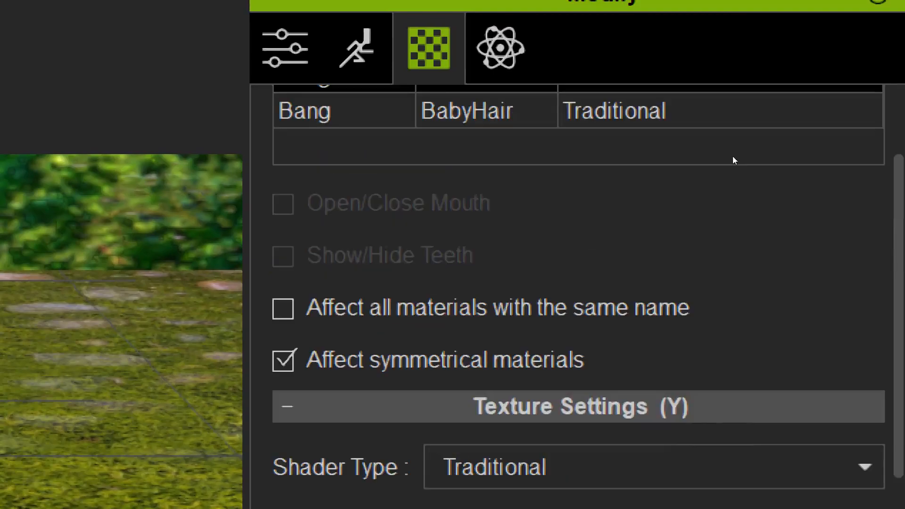
scroll(724, 213, up, 3)
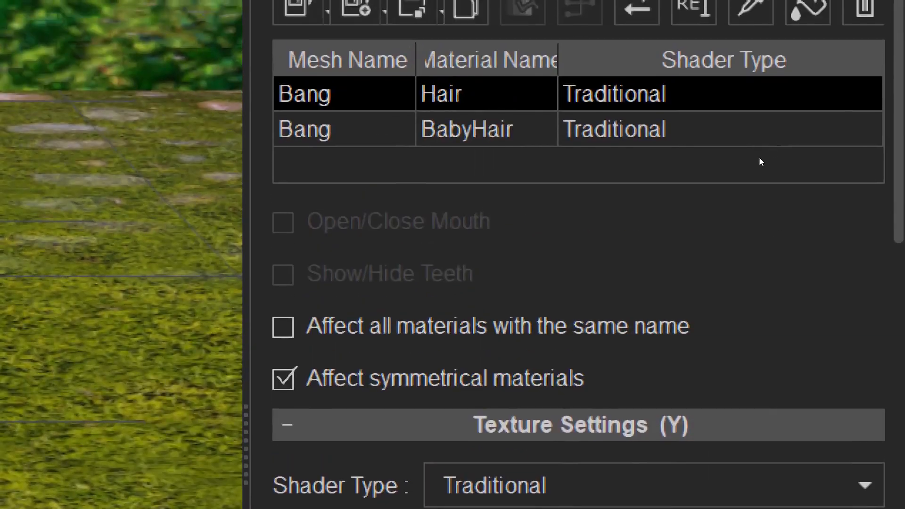
key(Down)
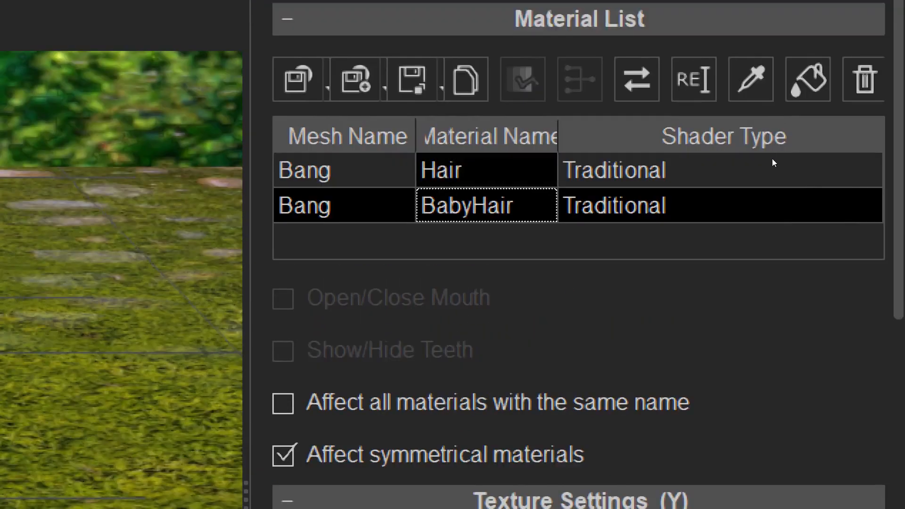
click(773, 163)
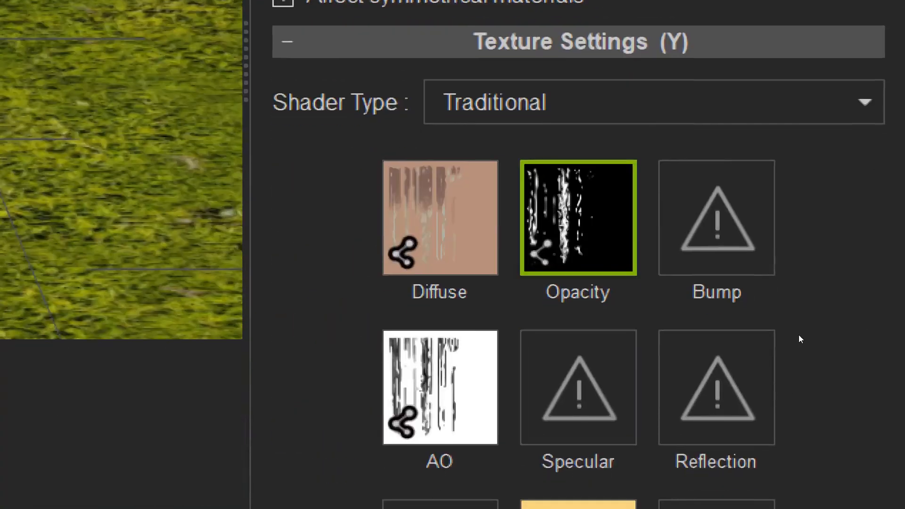
Set the Opacity texture strength of the Side bangs to 0.
scroll(886, 416, down, 6)
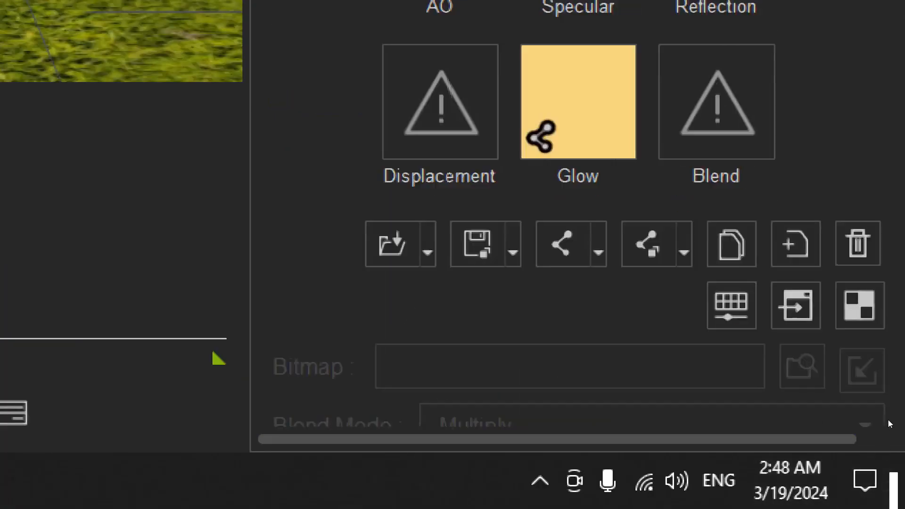
scroll(867, 399, down, 4)
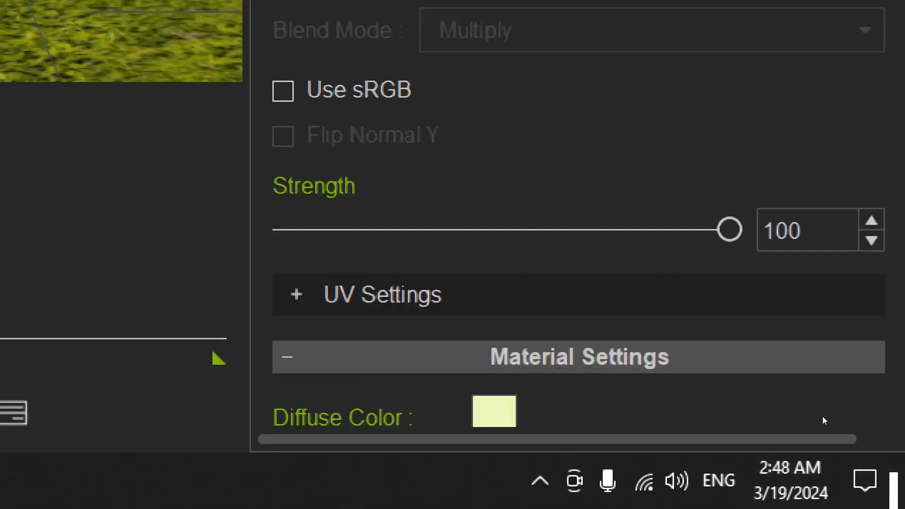
drag(729, 229, 285, 230)
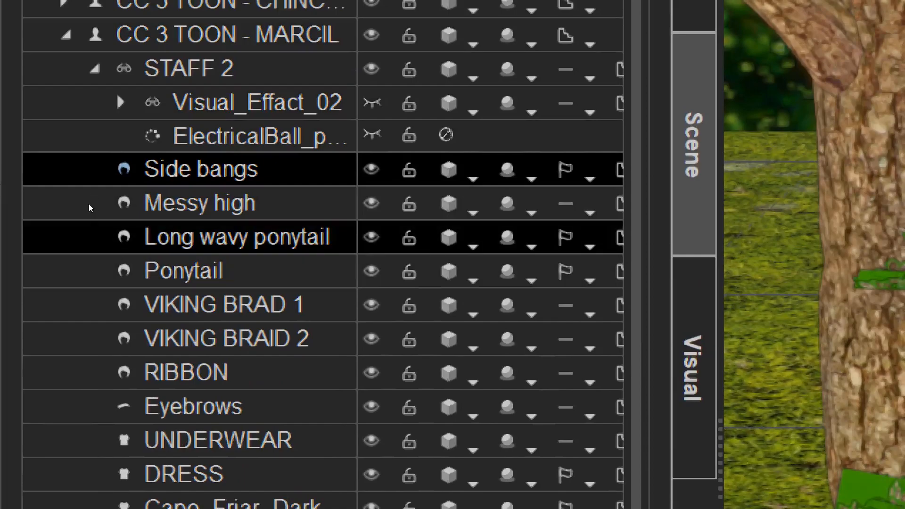
Try lowering the Opacity texture strength of MARCIL's Long wavy ponytail and undo the last change.
click(85, 200)
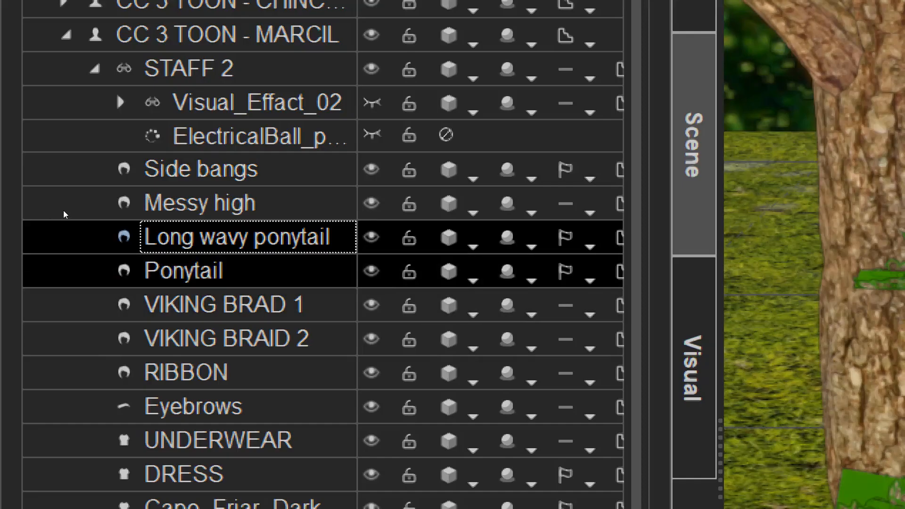
scroll(720, 178, up, 5)
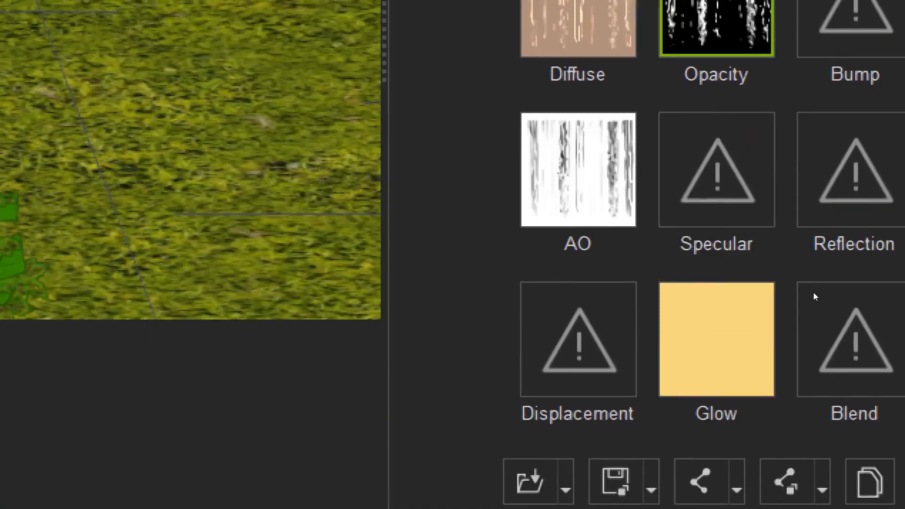
scroll(874, 427, down, 5)
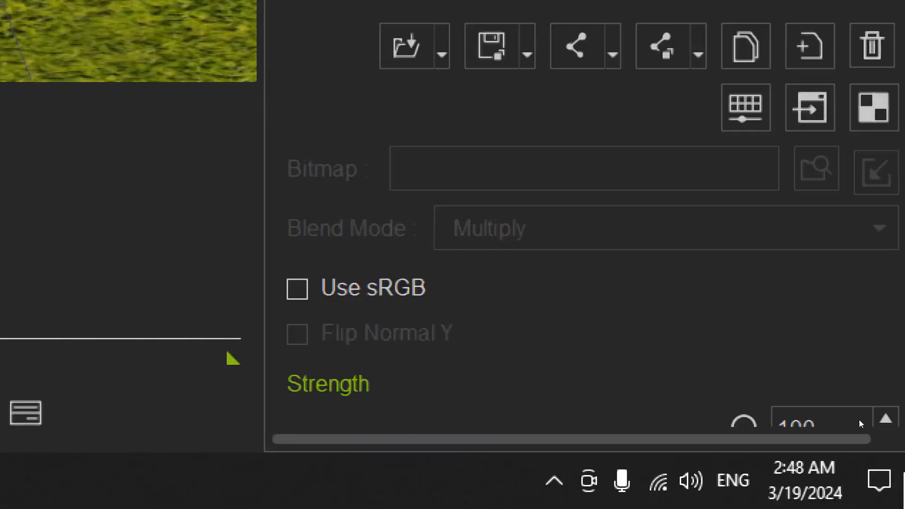
scroll(858, 420, down, 3)
drag(849, 419, 641, 427)
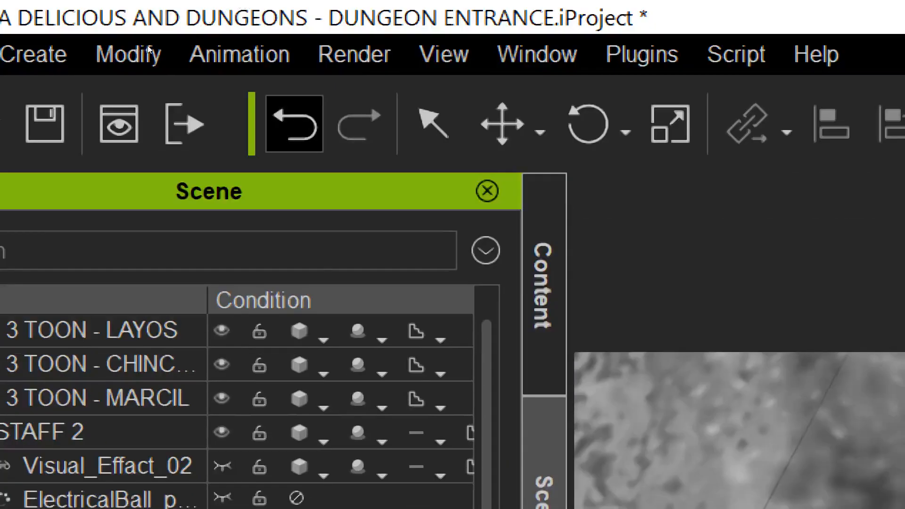
click(294, 123)
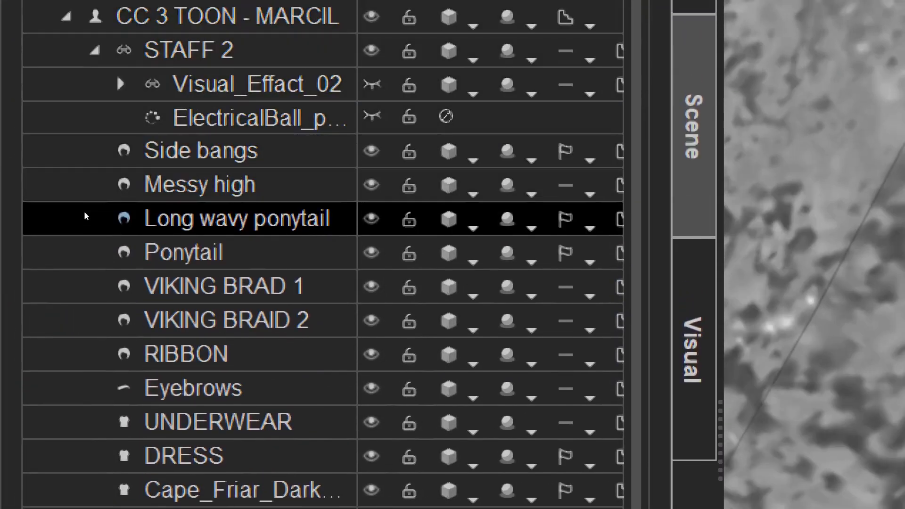
Set the Opacity texture strength of MARCIL's Ponytail to 0 and enable Use sRGB for it.
click(67, 243)
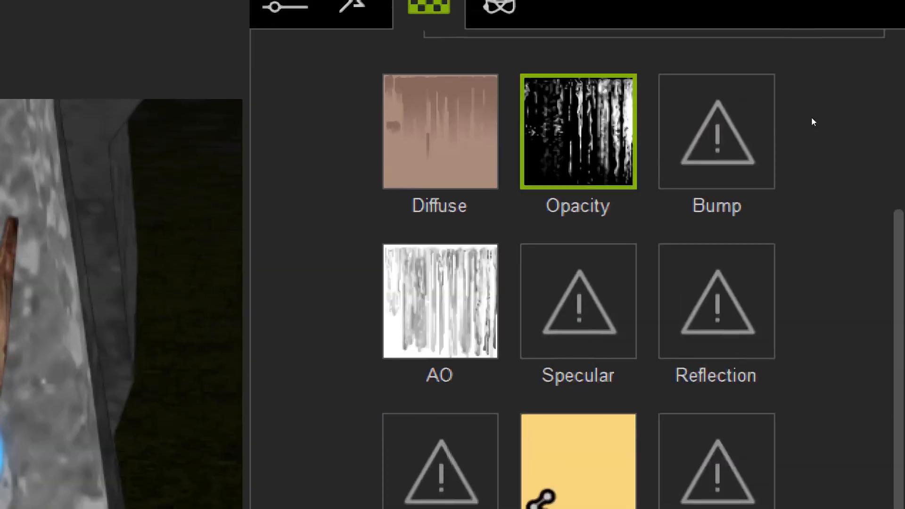
scroll(773, 311, down, 5)
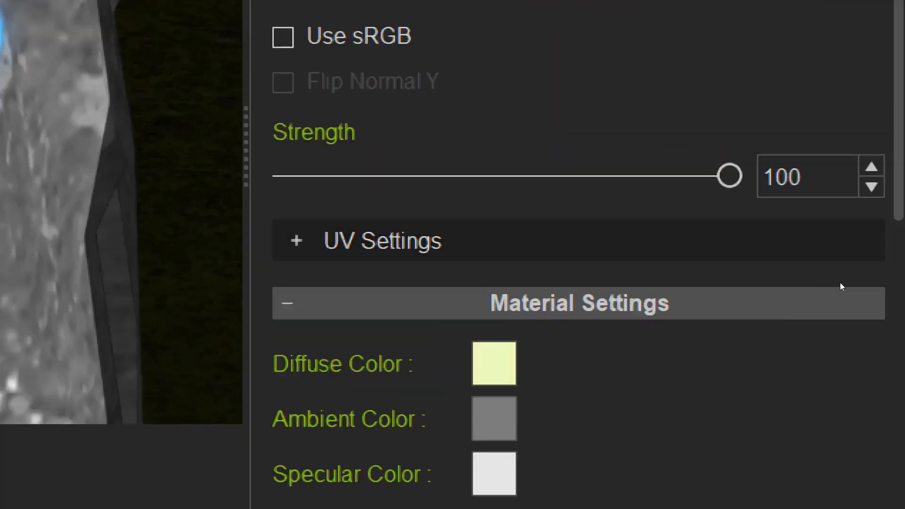
drag(729, 176, 285, 175)
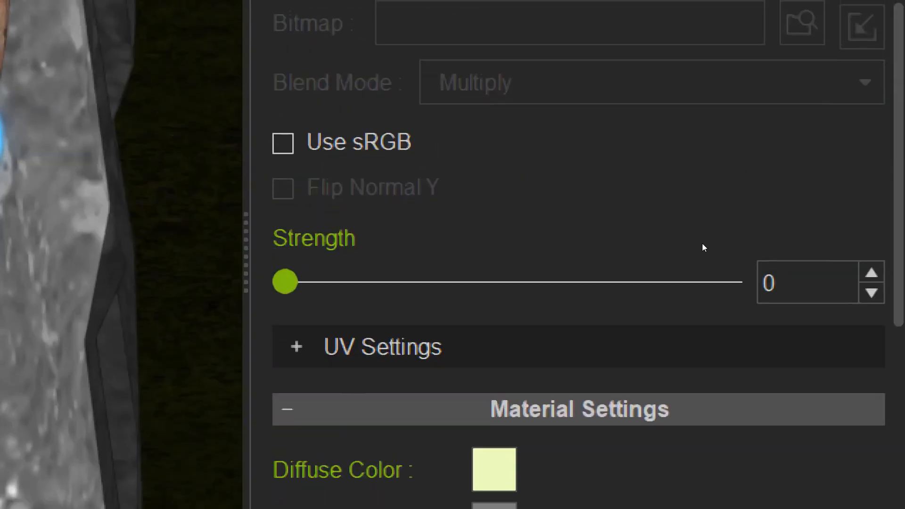
click(283, 143)
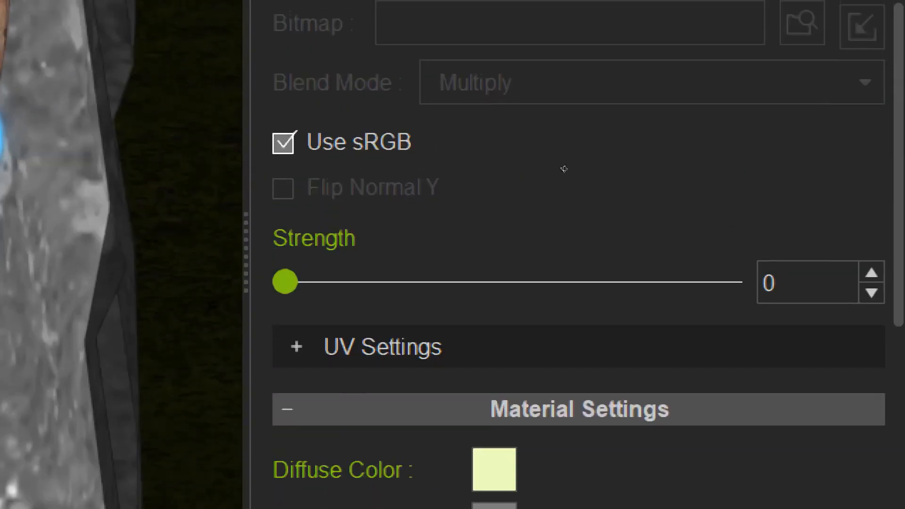
Check the Use sRGB and Strength settings across MARCIL's Long wavy ponytail and Ponytail hair pieces.
scroll(799, 238, up, 5)
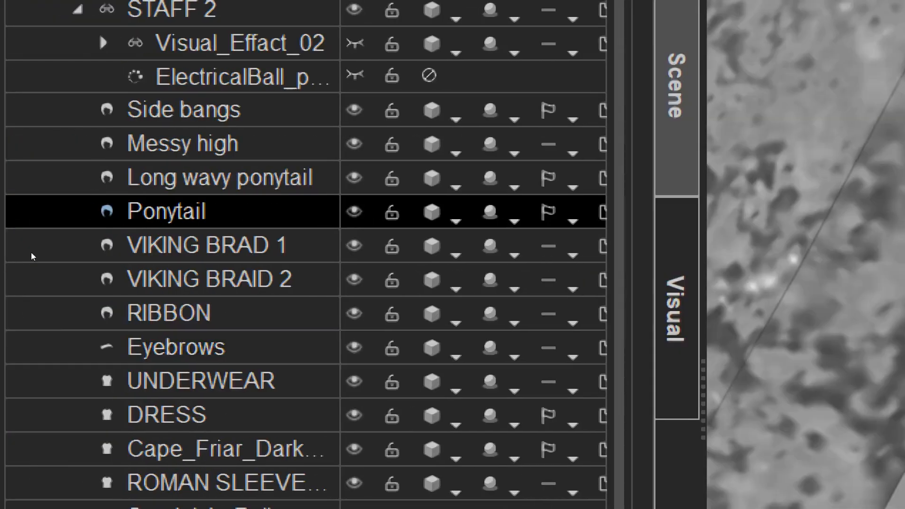
scroll(825, 335, down, 5)
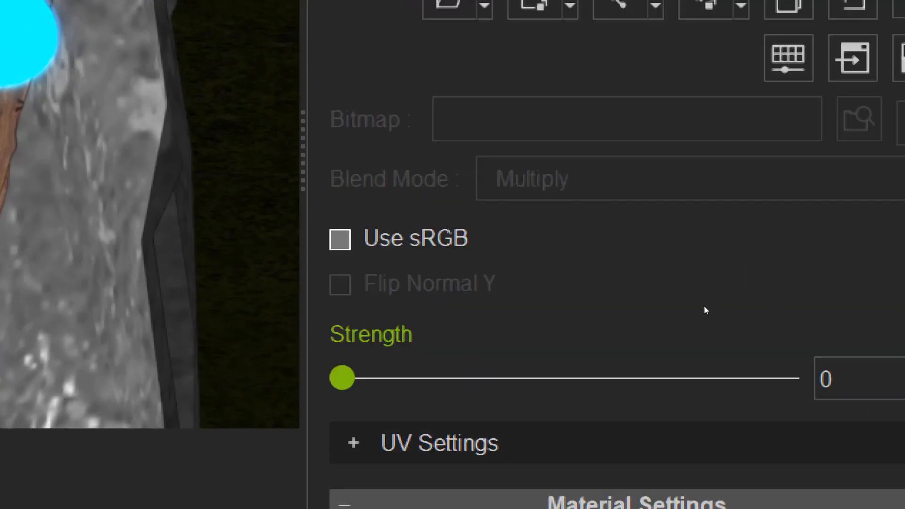
scroll(728, 302, up, 6)
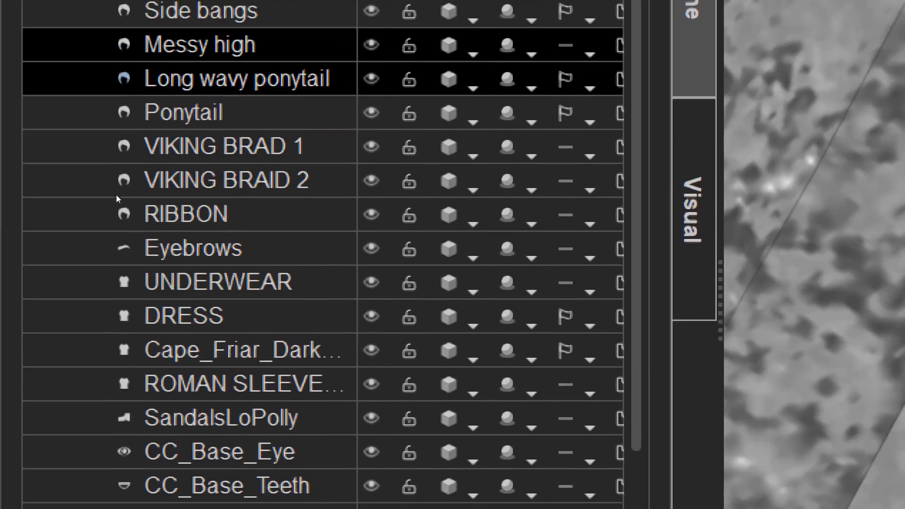
click(212, 112)
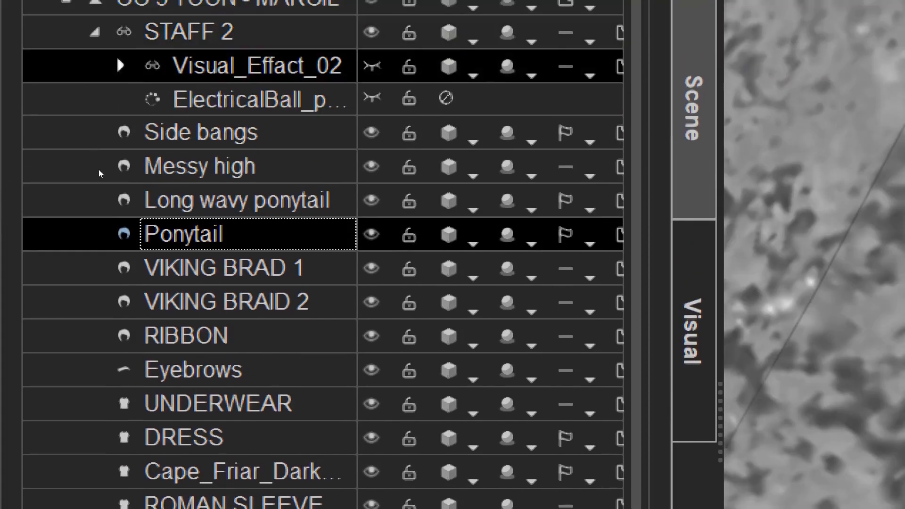
click(188, 66)
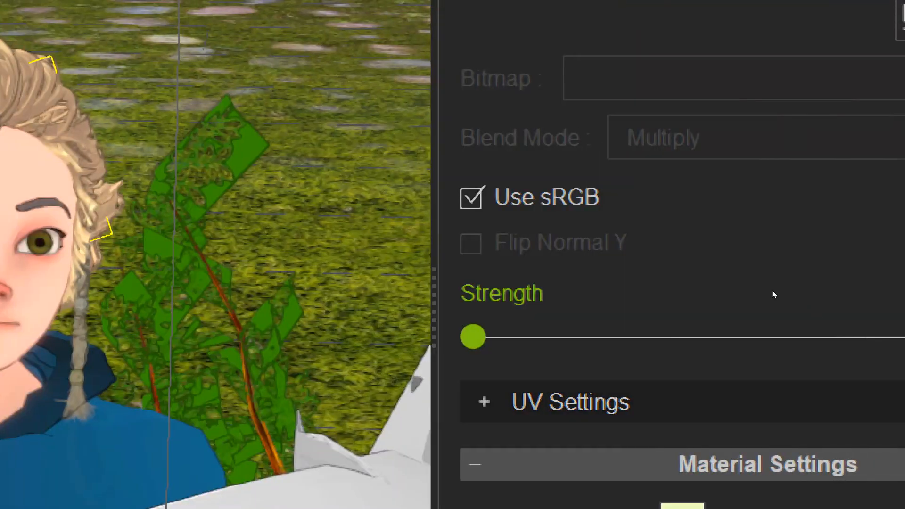
Turn Use sRGB off and back on for the Side bangs to compare how the hair looks.
click(471, 198)
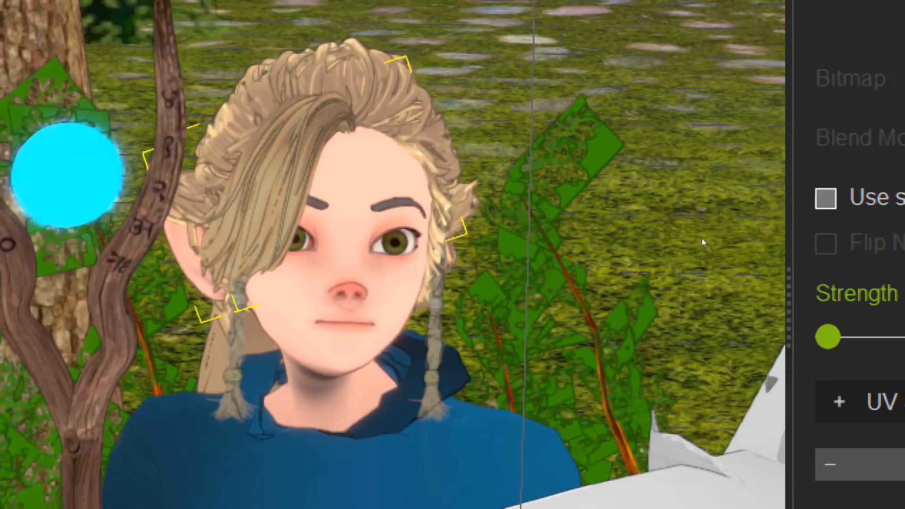
click(825, 199)
drag(535, 287, 542, 227)
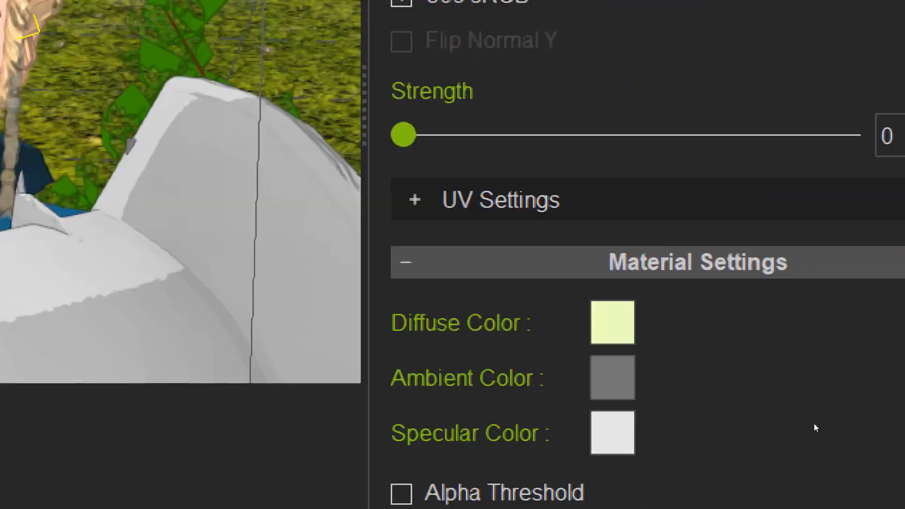
Return the Magnifier zoom to 100% to show the whole workspace.
key(super+minus)
key(super+minus)
key(super+minus)
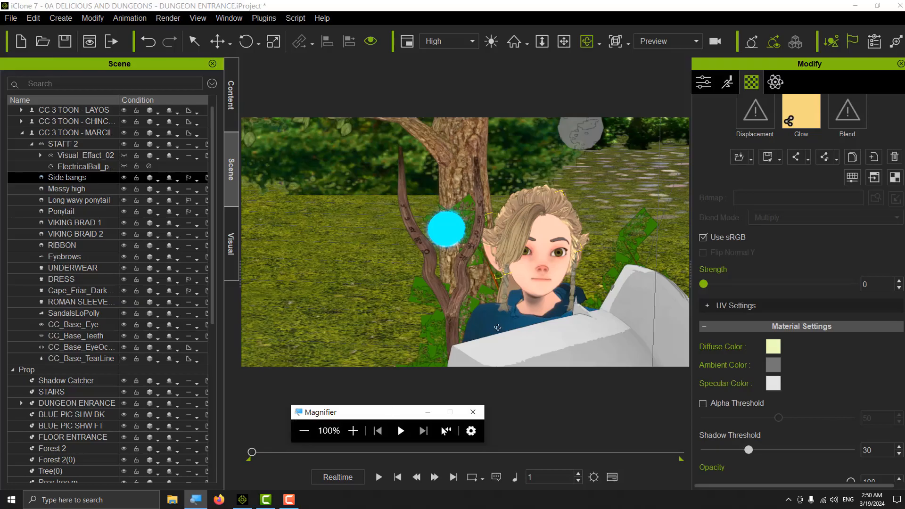
Examine MARCIL's hair from the side and bring her figure and staff into view.
drag(502, 333, 469, 313)
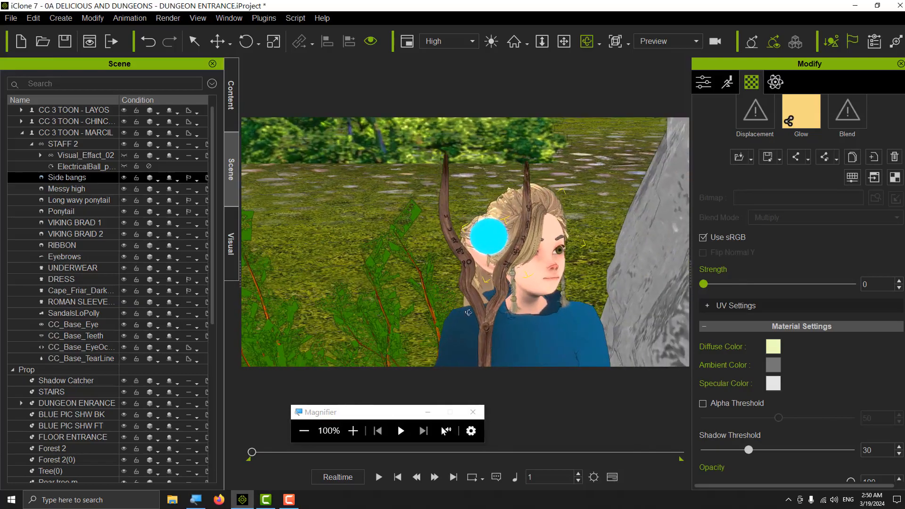
drag(505, 289, 593, 263)
click(563, 41)
drag(576, 212, 509, 287)
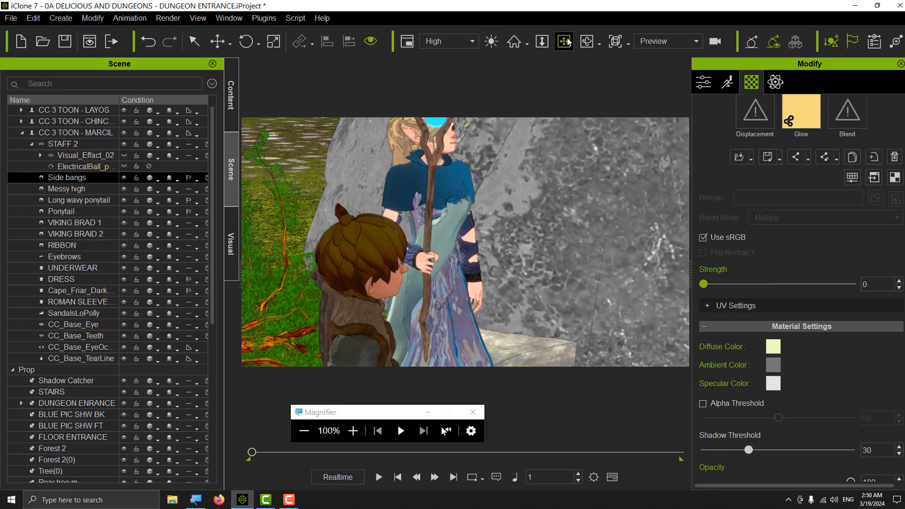
Inspect MARCIL's dress, wrapped sleeves and the hand holding the staff up close from several angles.
click(587, 41)
drag(394, 217, 553, 329)
drag(470, 303, 342, 262)
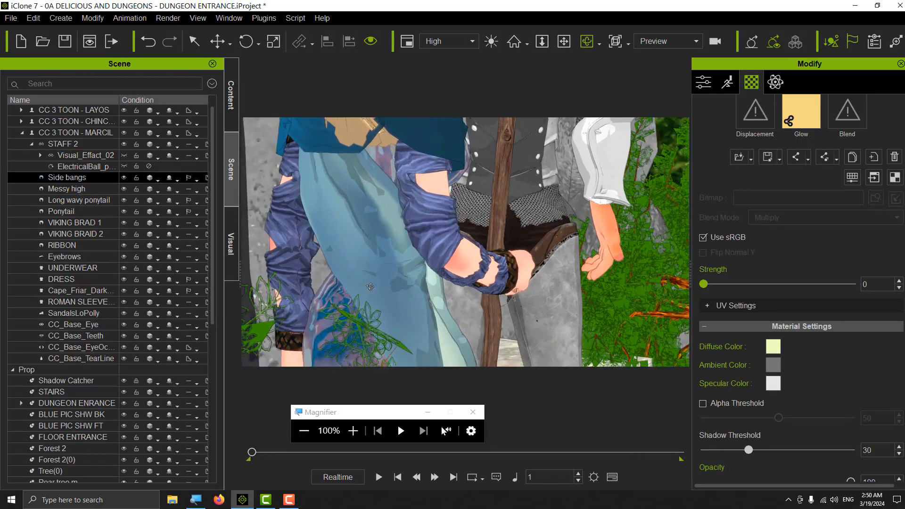
drag(464, 244, 490, 120)
click(564, 43)
drag(485, 287, 478, 205)
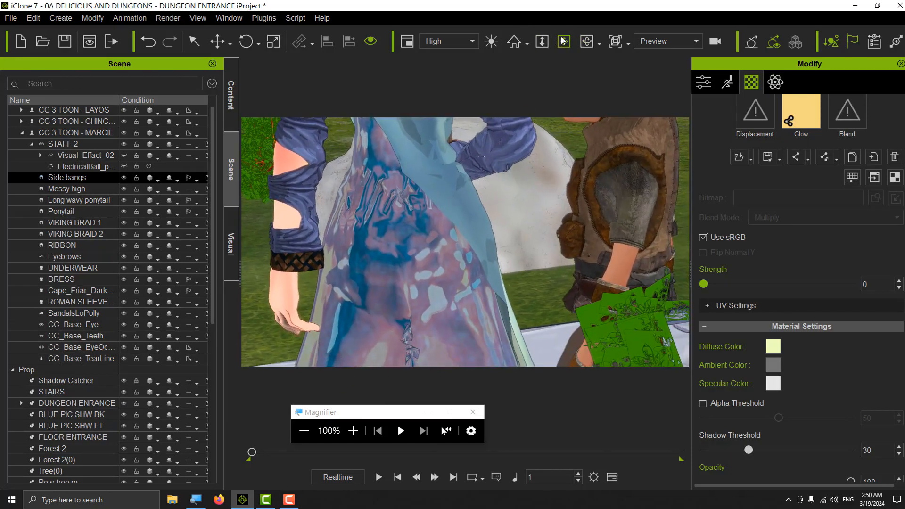
click(587, 41)
drag(367, 238, 539, 247)
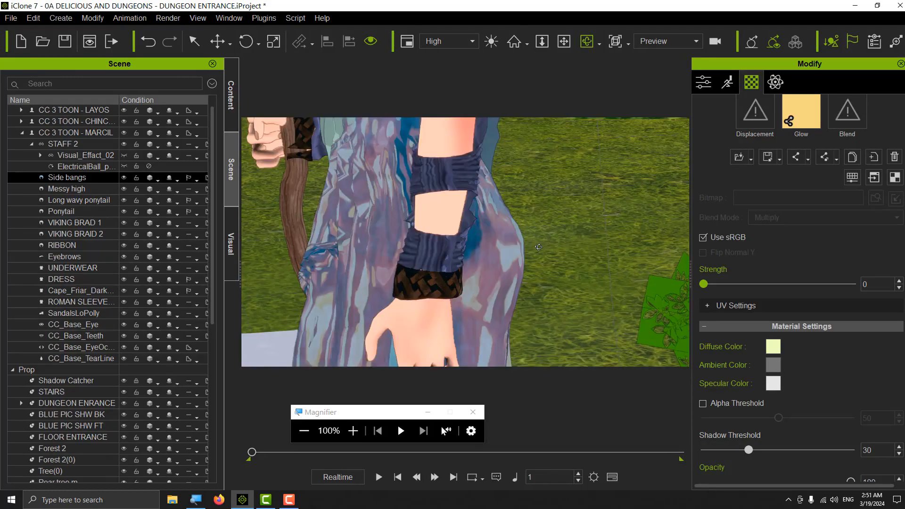
drag(444, 251, 512, 229)
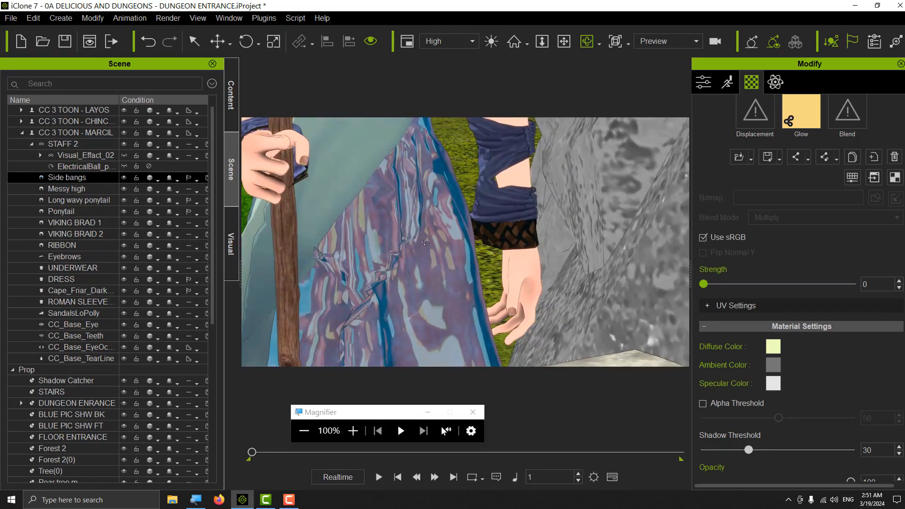
click(563, 41)
drag(406, 242, 555, 237)
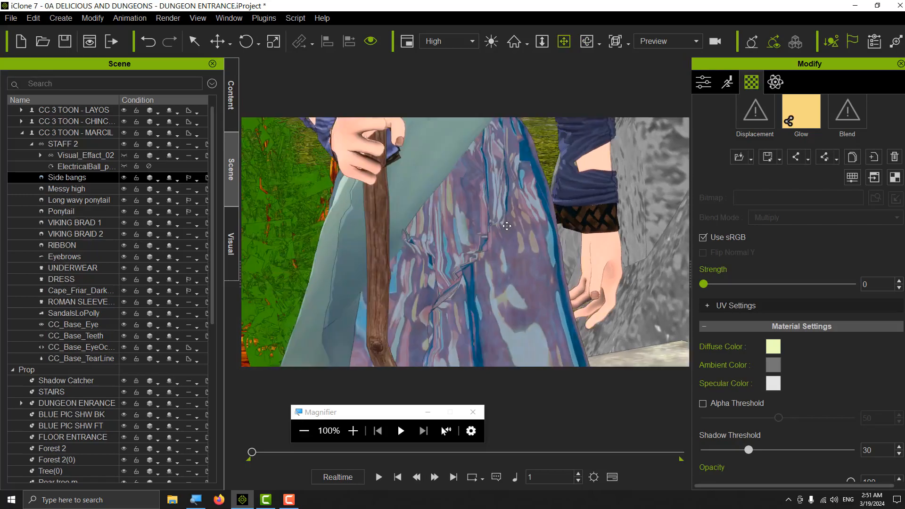
drag(490, 235, 502, 280)
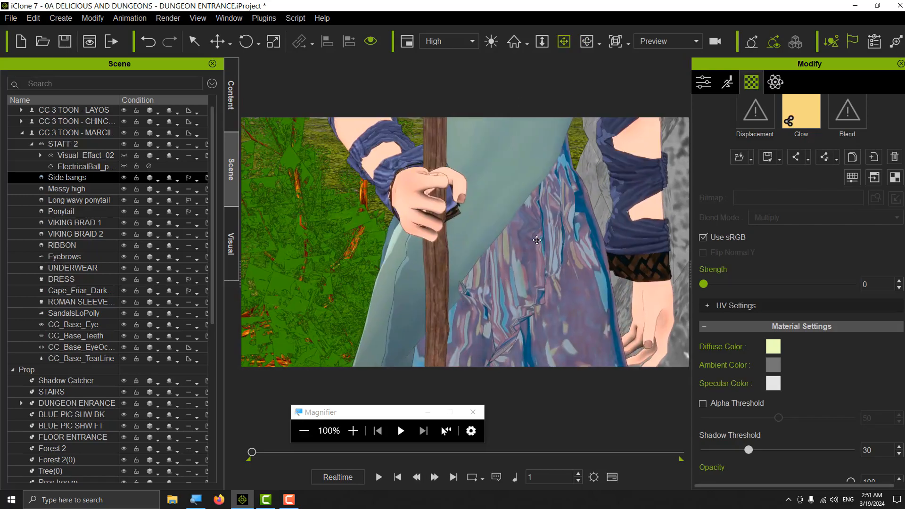
drag(536, 240, 504, 284)
click(587, 41)
drag(528, 209, 405, 258)
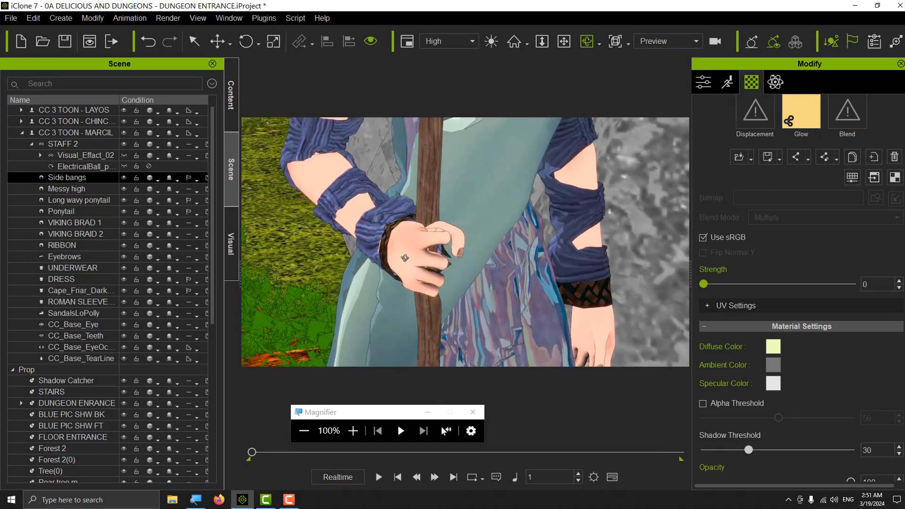
click(564, 41)
drag(507, 264, 461, 240)
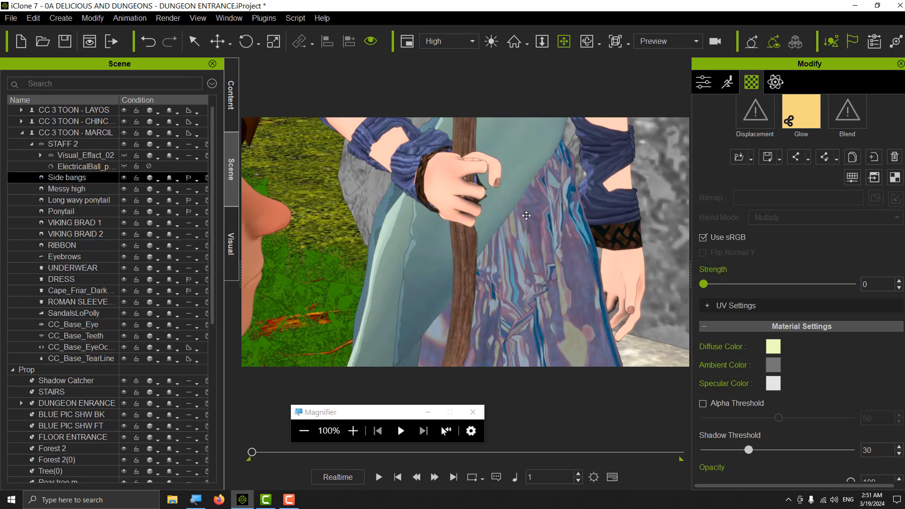
Survey MARCIL's full outfit and bring her head and the staff's orb into close view.
scroll(559, 185, down, 3)
scroll(559, 184, down, 4)
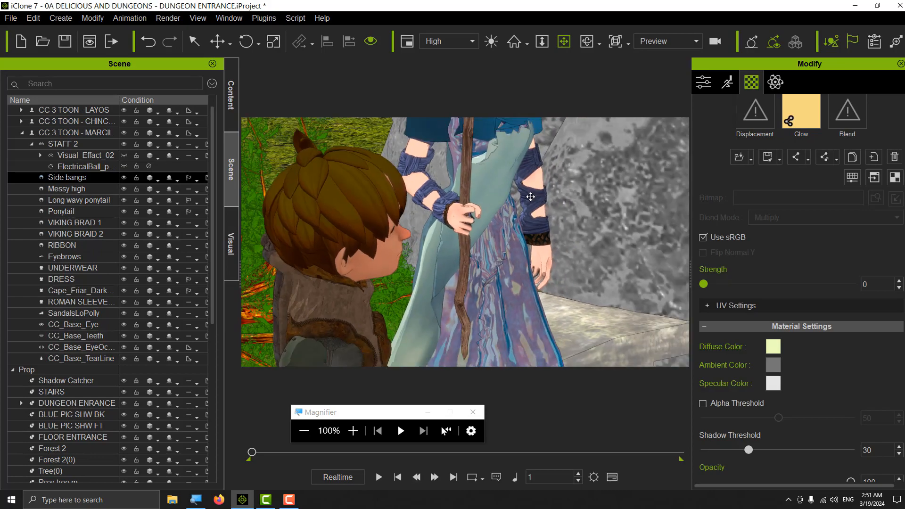
scroll(502, 246, down, 1)
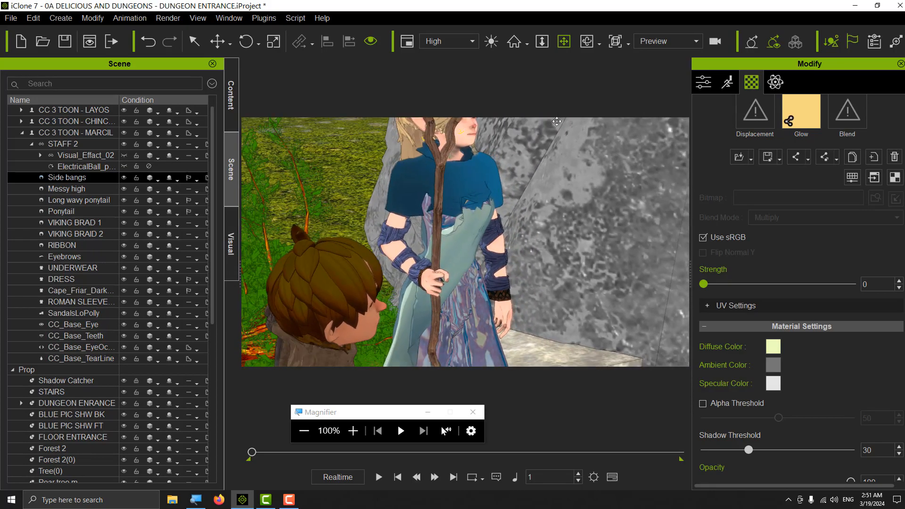
drag(569, 188, 535, 247)
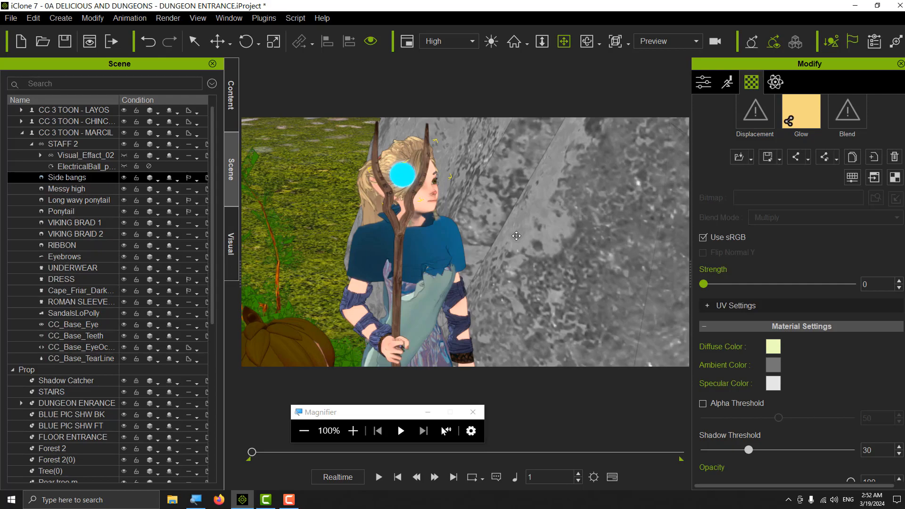
scroll(516, 235, up, 1)
scroll(516, 236, up, 5)
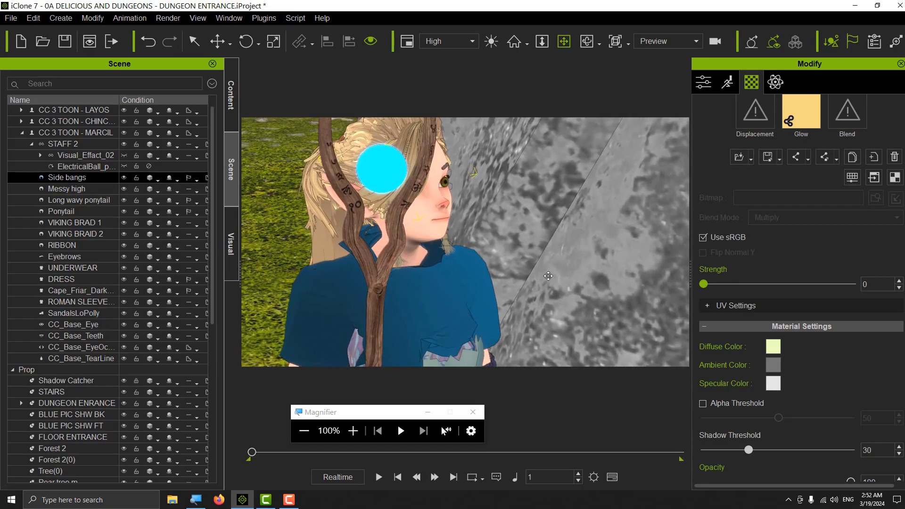
Turn the view to MARCIL's front and frame her whole face with the side braids.
click(585, 49)
drag(500, 226, 353, 286)
scroll(474, 267, up, 4)
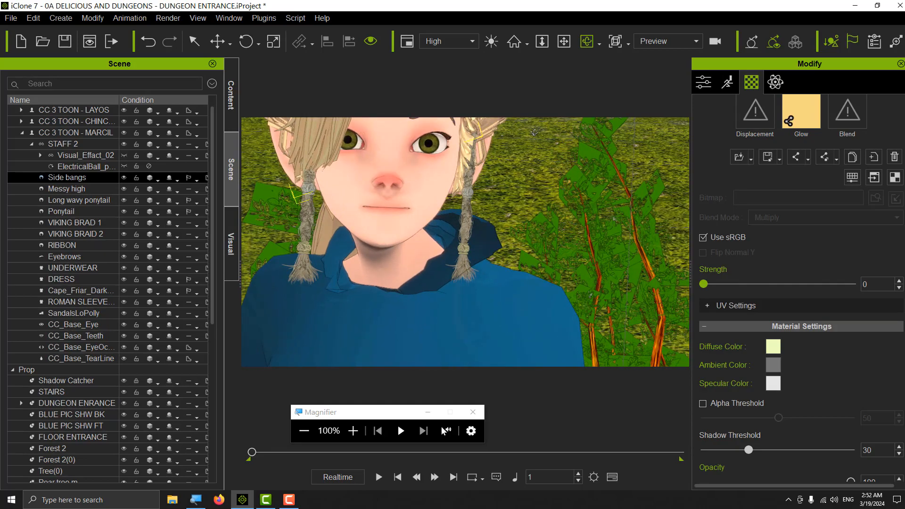
click(563, 41)
drag(441, 212, 492, 297)
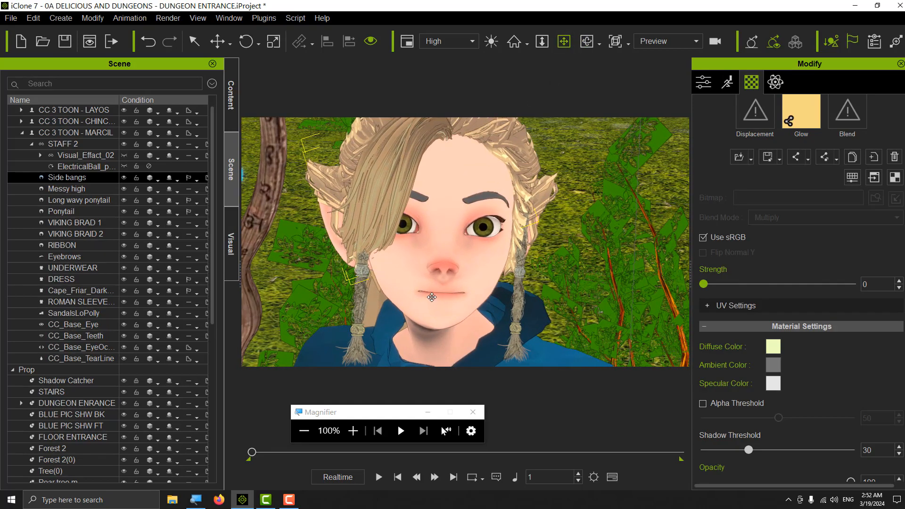
Select the MARCIL character and bring up her material list.
click(432, 297)
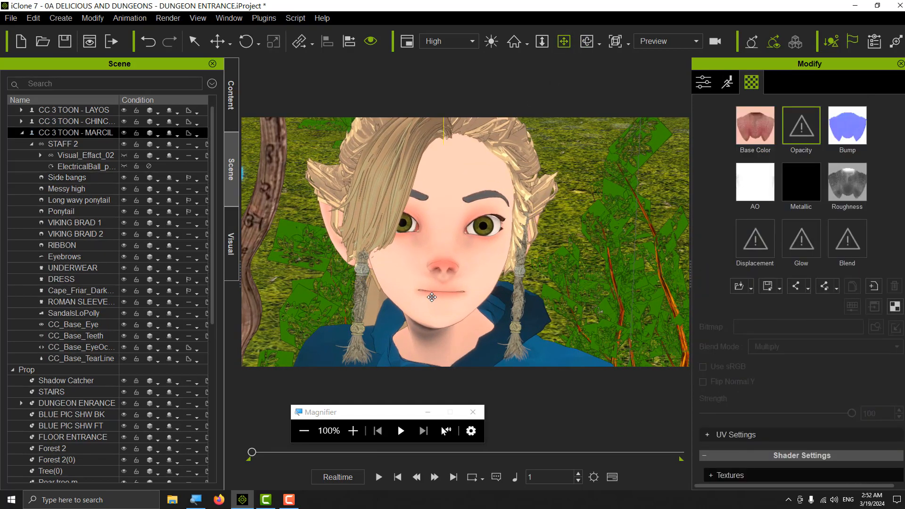
click(587, 41)
scroll(755, 325, up, 5)
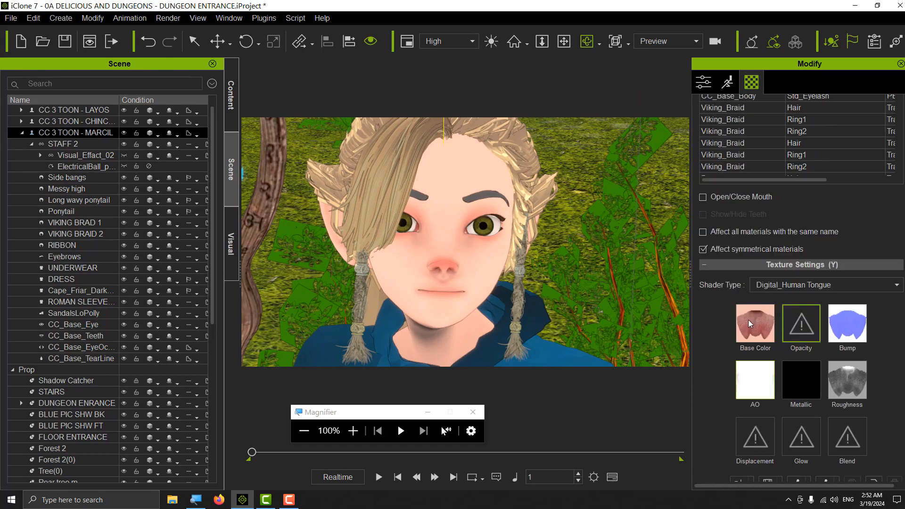
Magnify the screen to examine MARCIL's face and eyes up close, and return the Magnifier zoom to 100%.
click(353, 431)
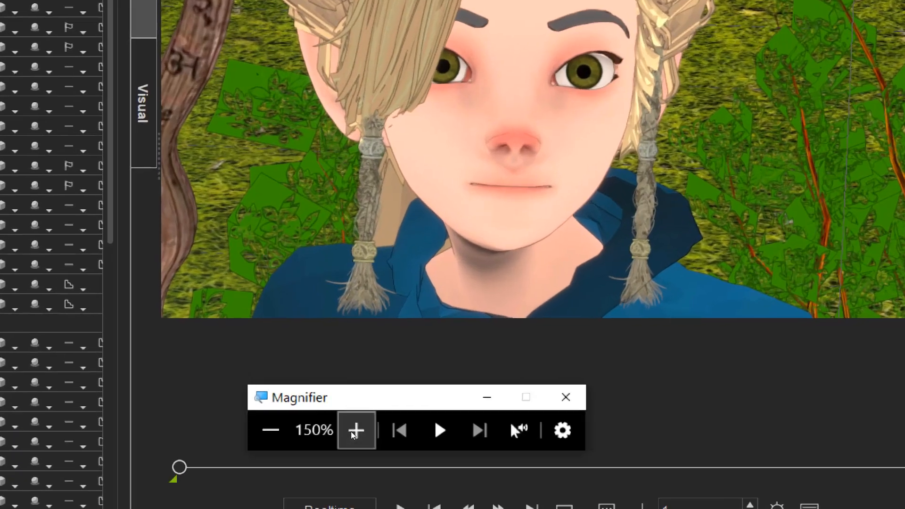
click(353, 431)
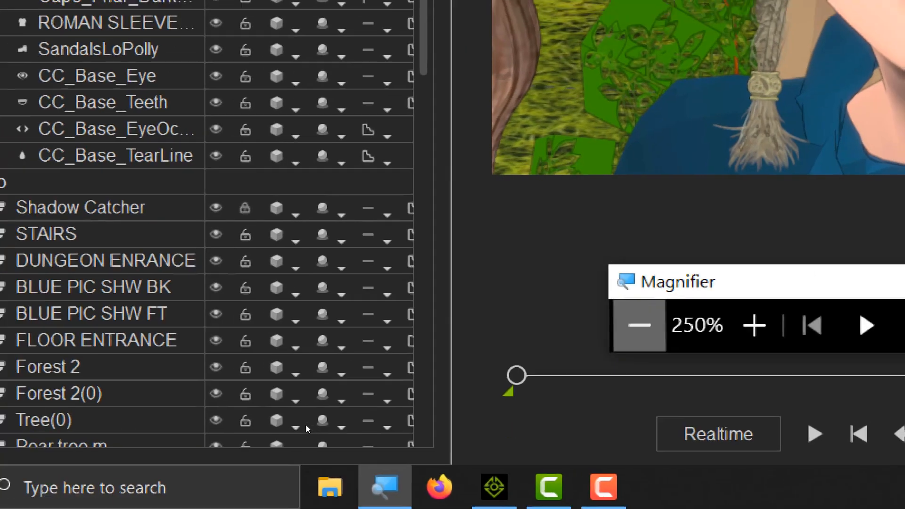
click(639, 313)
click(640, 313)
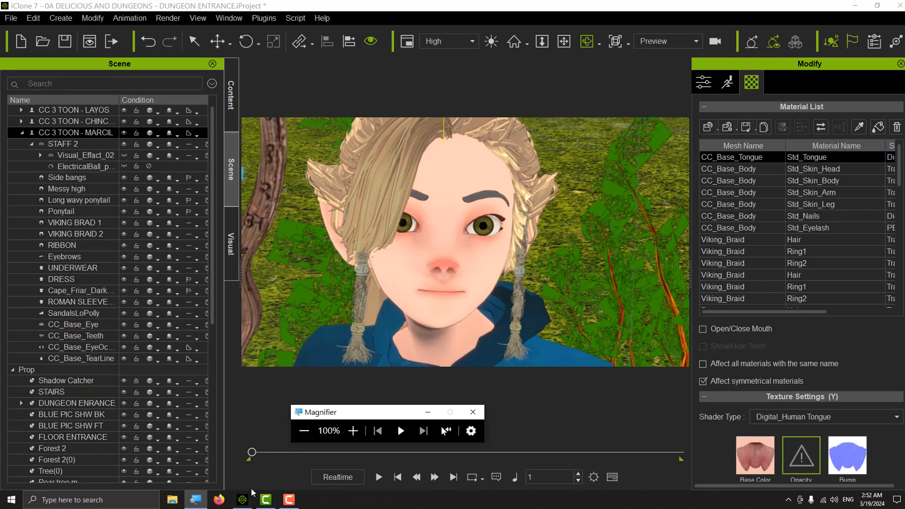
click(288, 500)
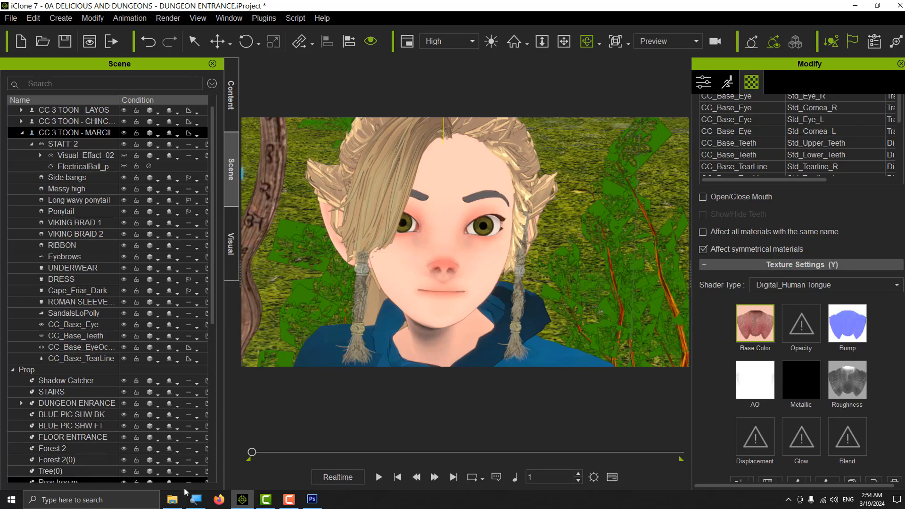
Open the DD - TEXTURES DELICIOUS IN DUNGEON folder, move its window off the material settings and select TOON - EYE OF ELF.png.
mouse_move(174, 501)
click(210, 458)
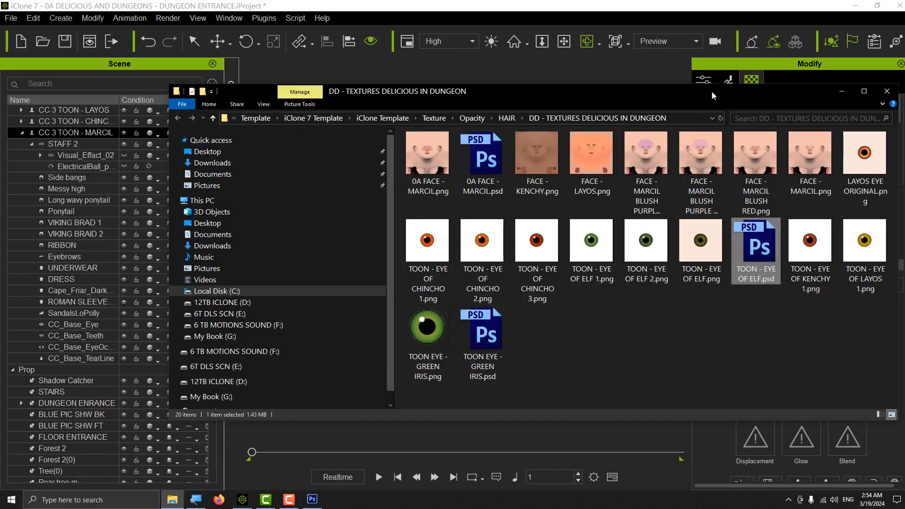
drag(711, 90, 557, 109)
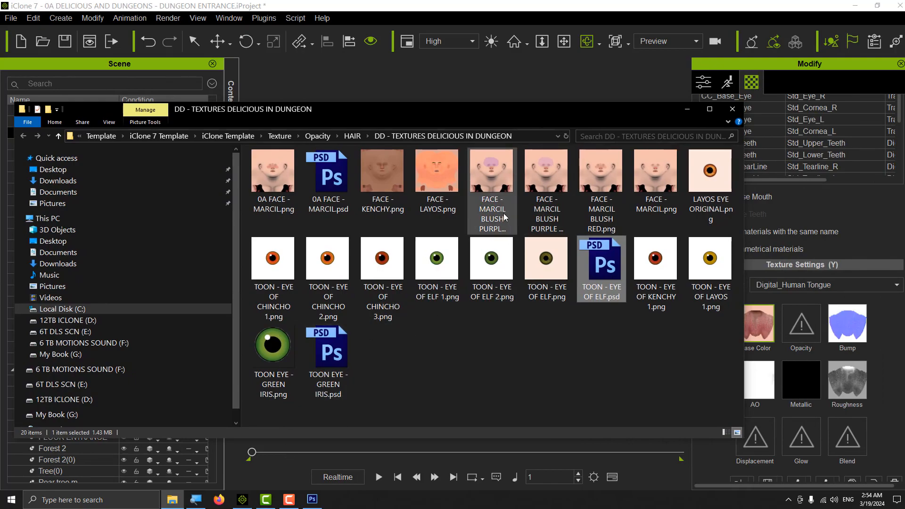
click(542, 267)
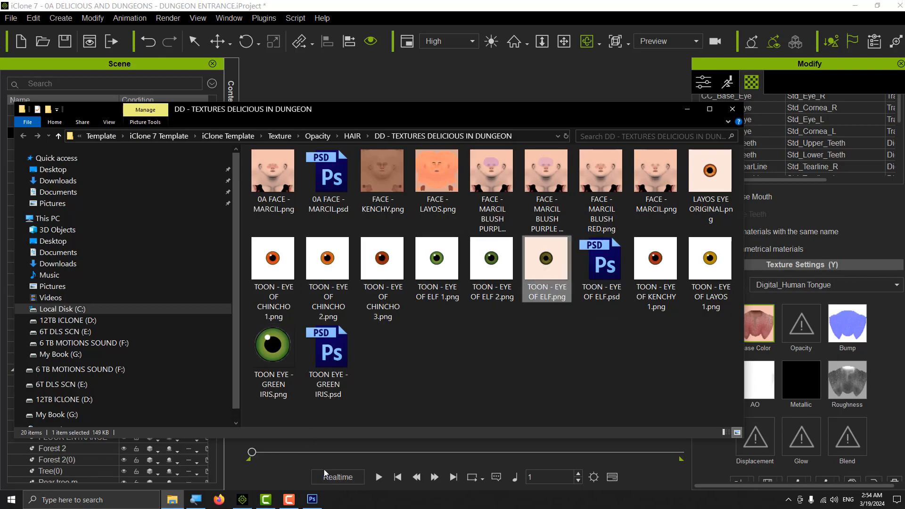
Switch to Photoshop and magnify the eye colour layers of TOON - EYE OF ELF.psd, toggling the HONEY layer's visibility.
click(307, 504)
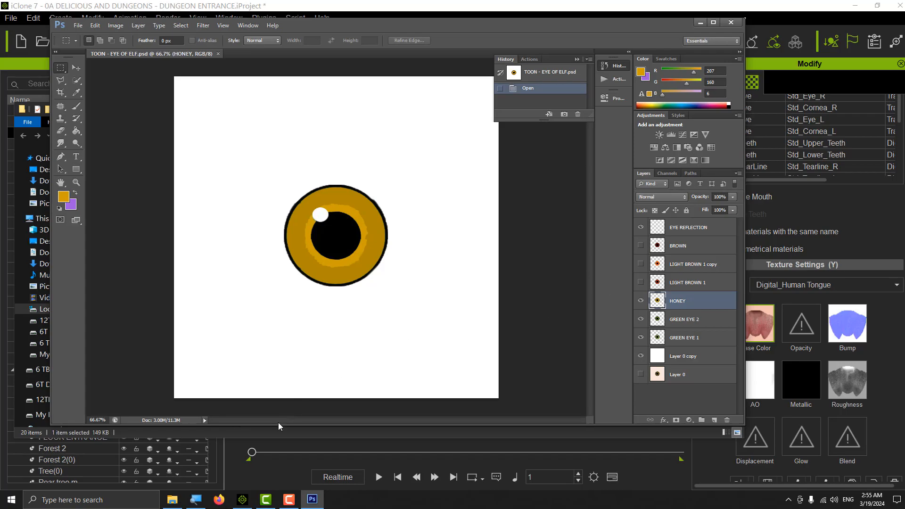
click(201, 500)
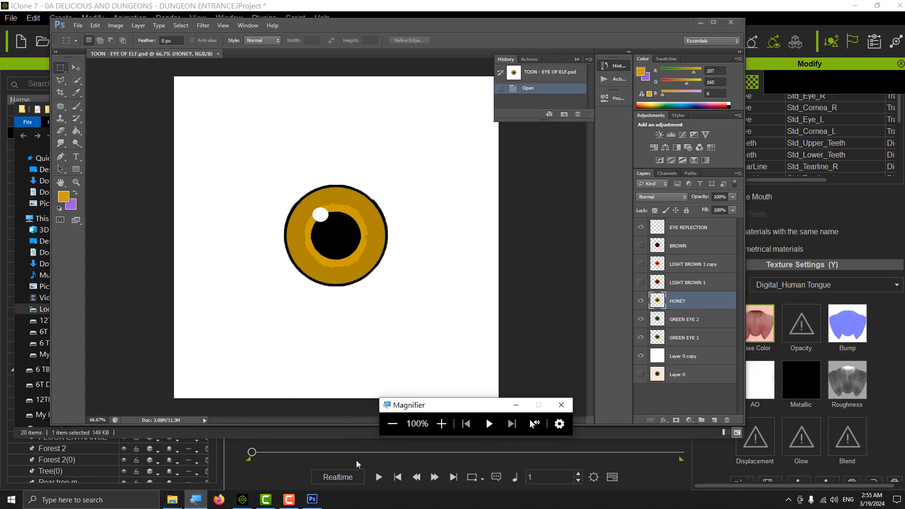
click(443, 425)
click(446, 427)
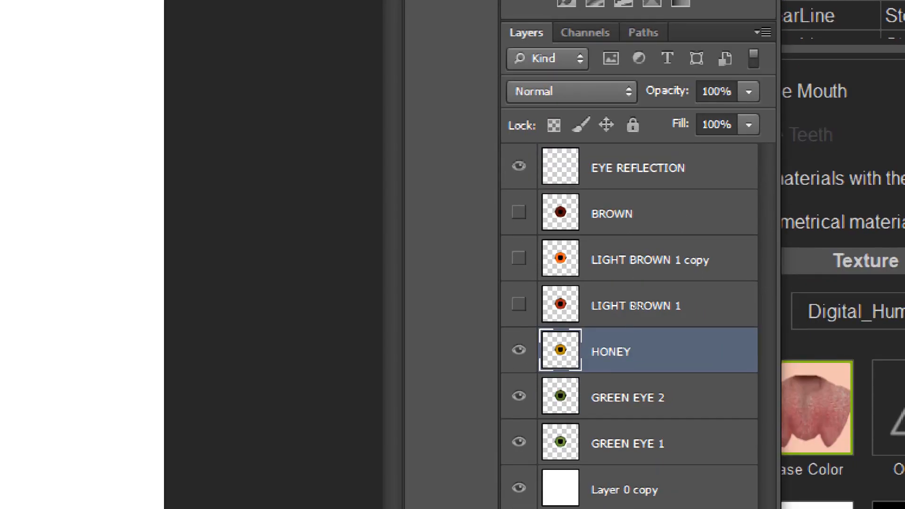
key(ctrl+comma)
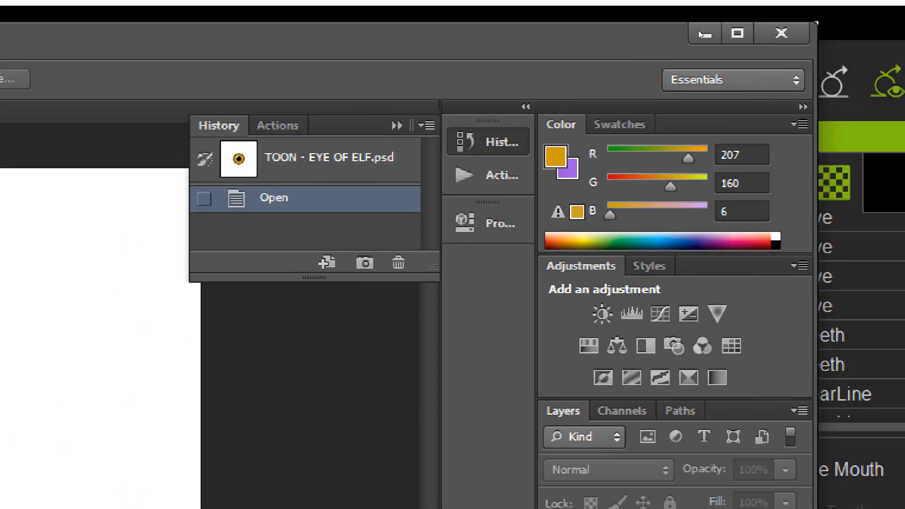
Minimise Photoshop, select TOON - EYE OF ELF 2.png in the textures folder and return to iClone.
click(696, 30)
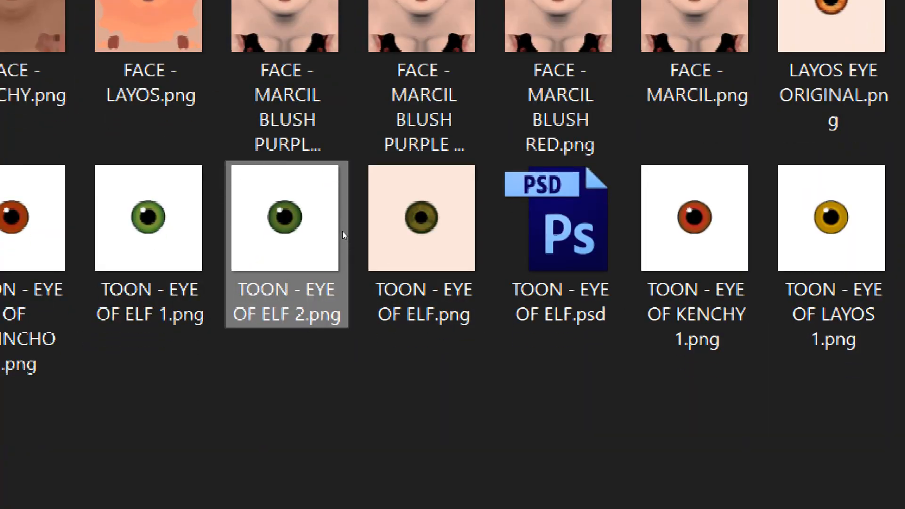
drag(342, 230, 421, 312)
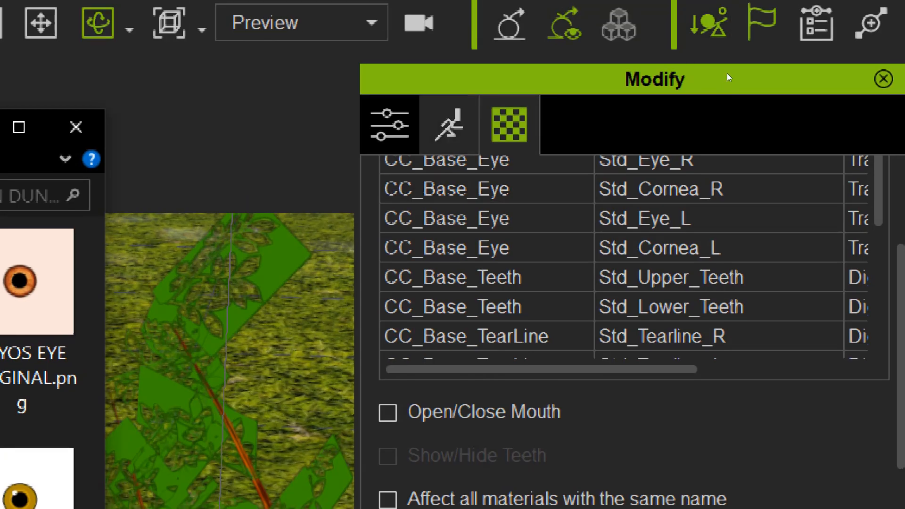
click(727, 72)
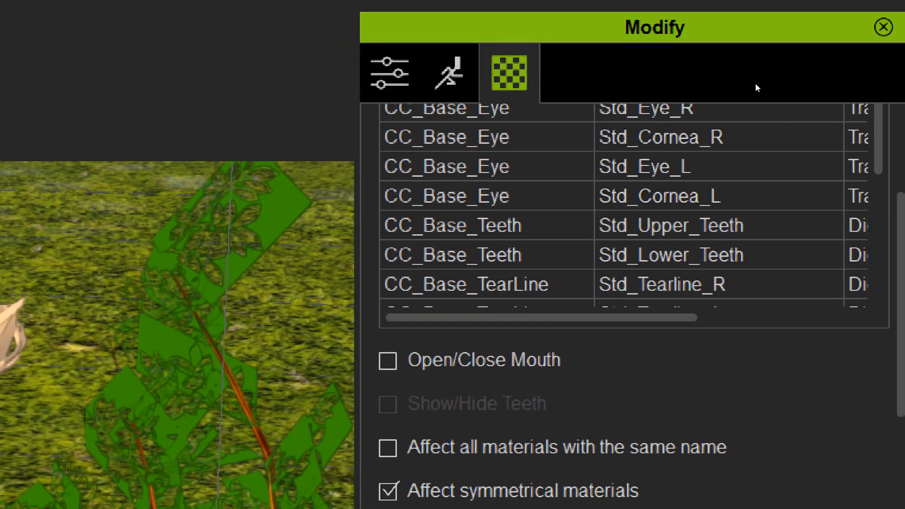
Find the CC_Base_Eye entries in MARCIL's material list and select Std_Eye_R and Std_Cornea_R.
scroll(801, 163, up, 2)
scroll(805, 156, up, 2)
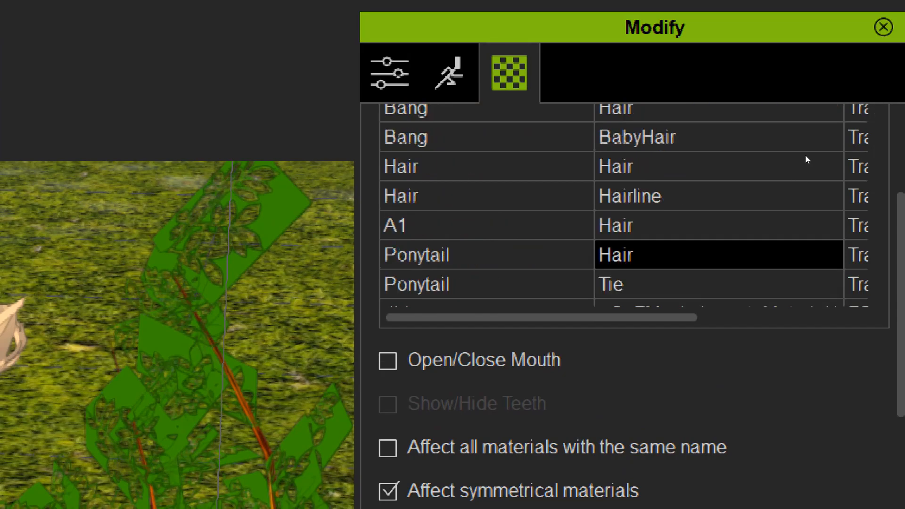
scroll(807, 134, down, 2)
scroll(844, 128, down, 5)
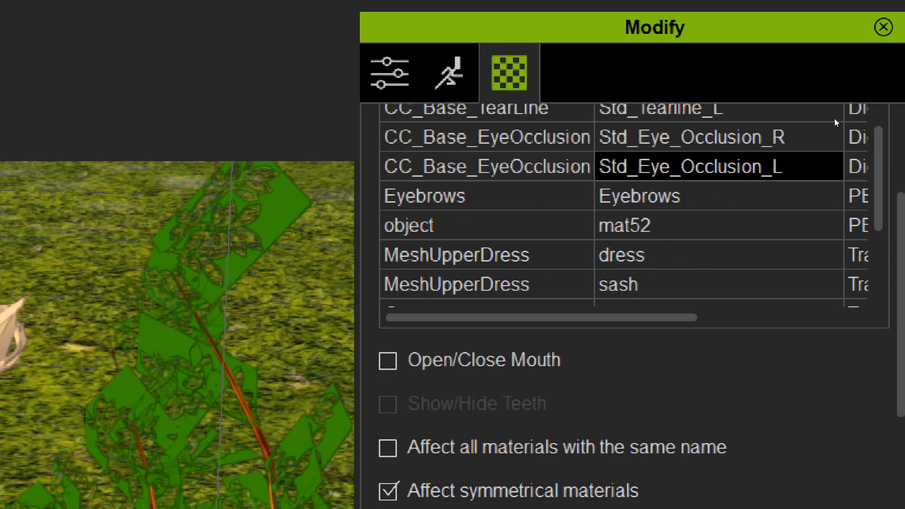
scroll(828, 146, up, 2)
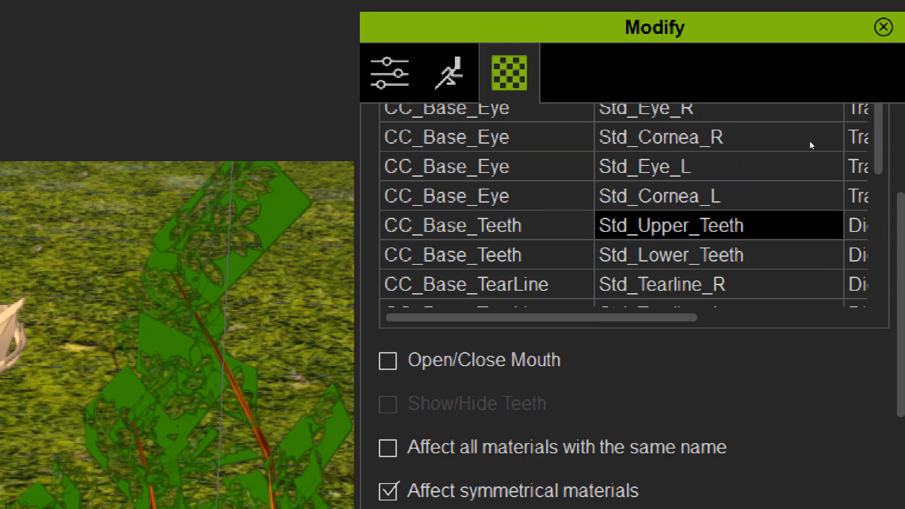
click(819, 107)
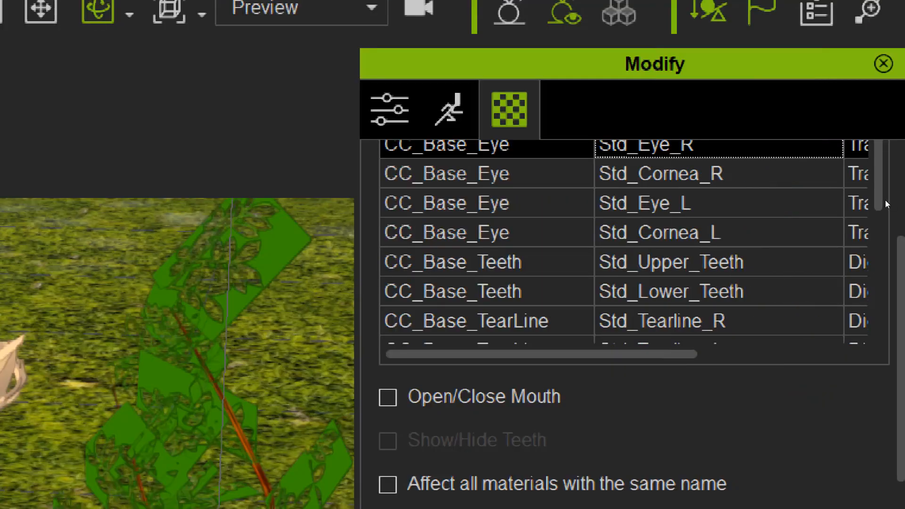
click(824, 104)
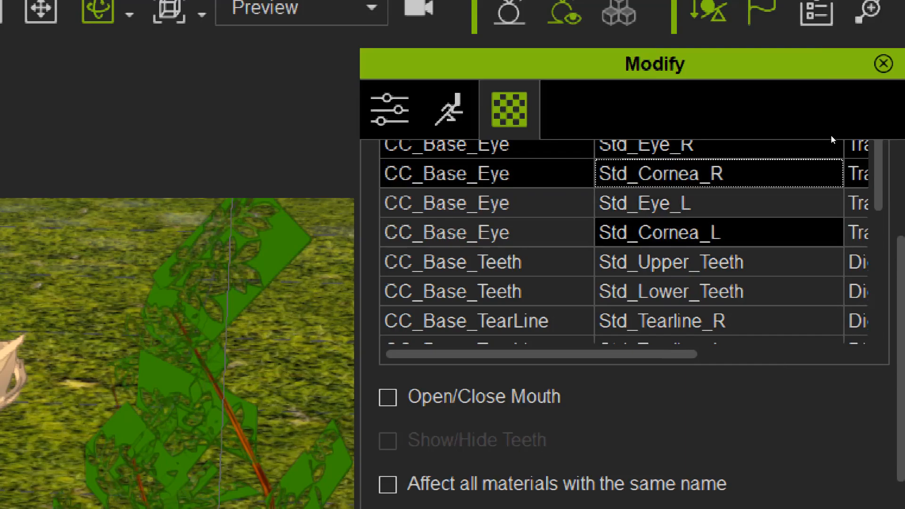
click(815, 120)
key(Down)
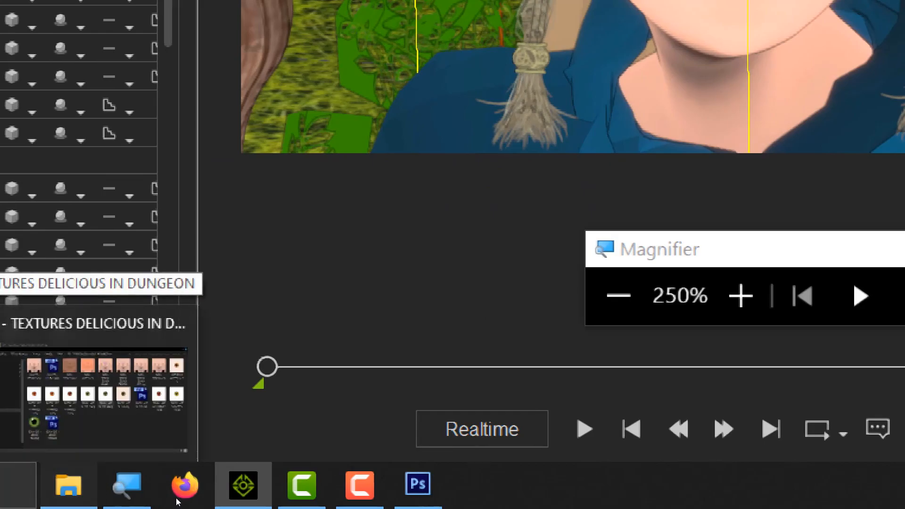
Apply TOON - EYE OF ELF 2.png from the textures folder as the base color texture of MARCIL's eyes.
click(177, 501)
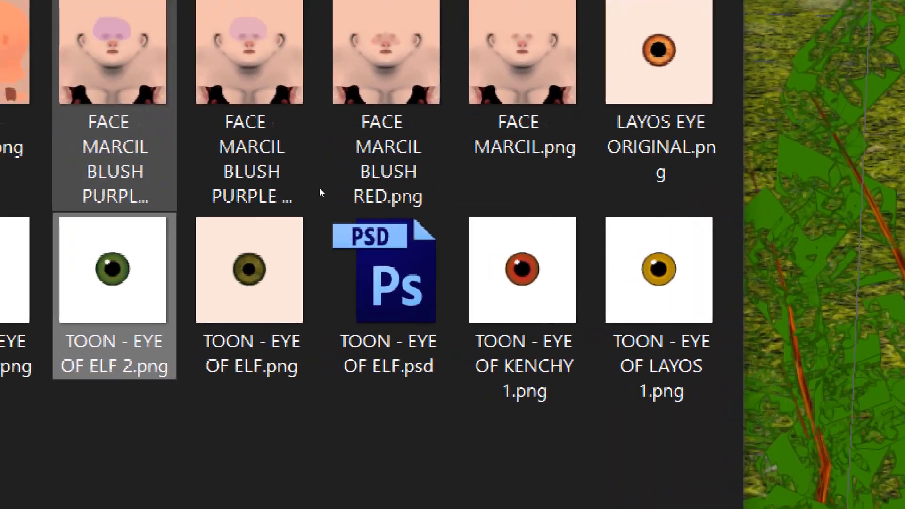
drag(113, 274, 904, 405)
drag(902, 357, 753, 473)
mouse_move(754, 333)
mouse_down()
mouse_move(742, 342)
mouse_move(757, 332)
mouse_up()
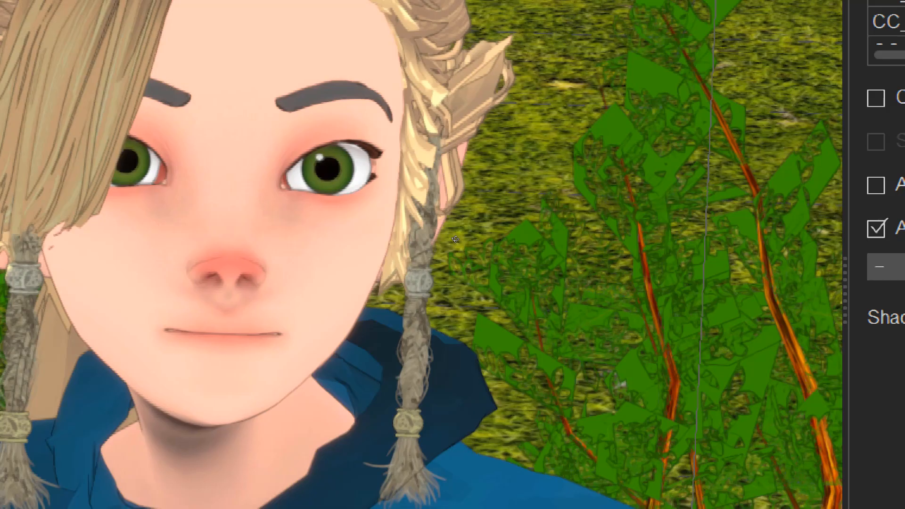
Examine MARCIL's retextured eyes from a slightly different angle and distance.
drag(444, 263, 475, 252)
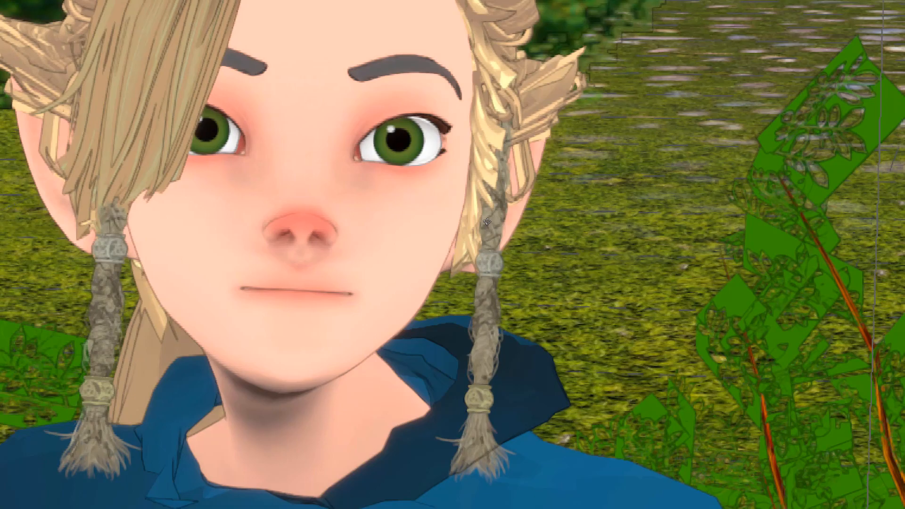
scroll(493, 234, down, 1)
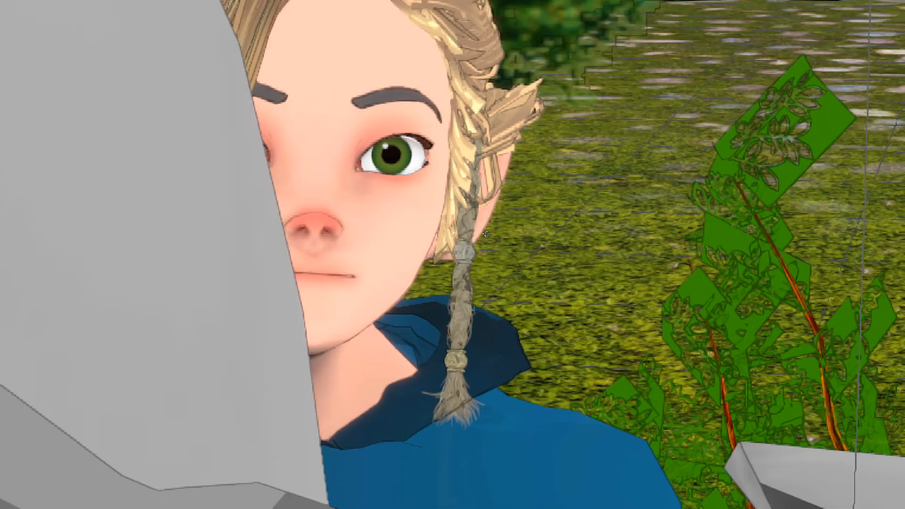